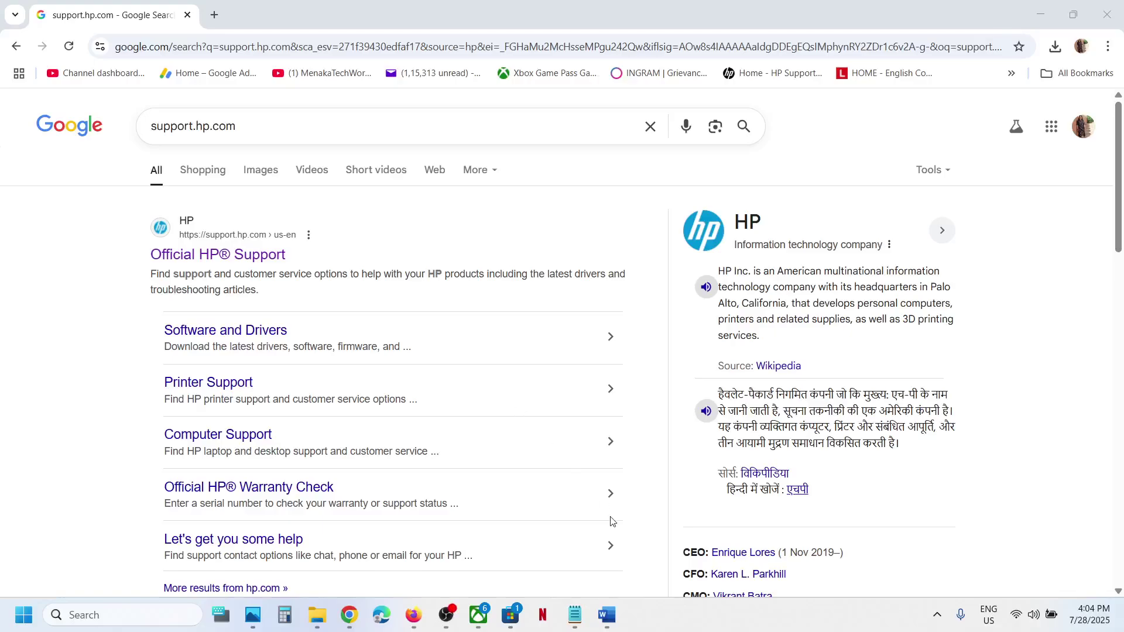
Step: Review the Word notes' HP USB-C Dock G5 heading, then return to the support.hp.com search results
left_click(607, 614)
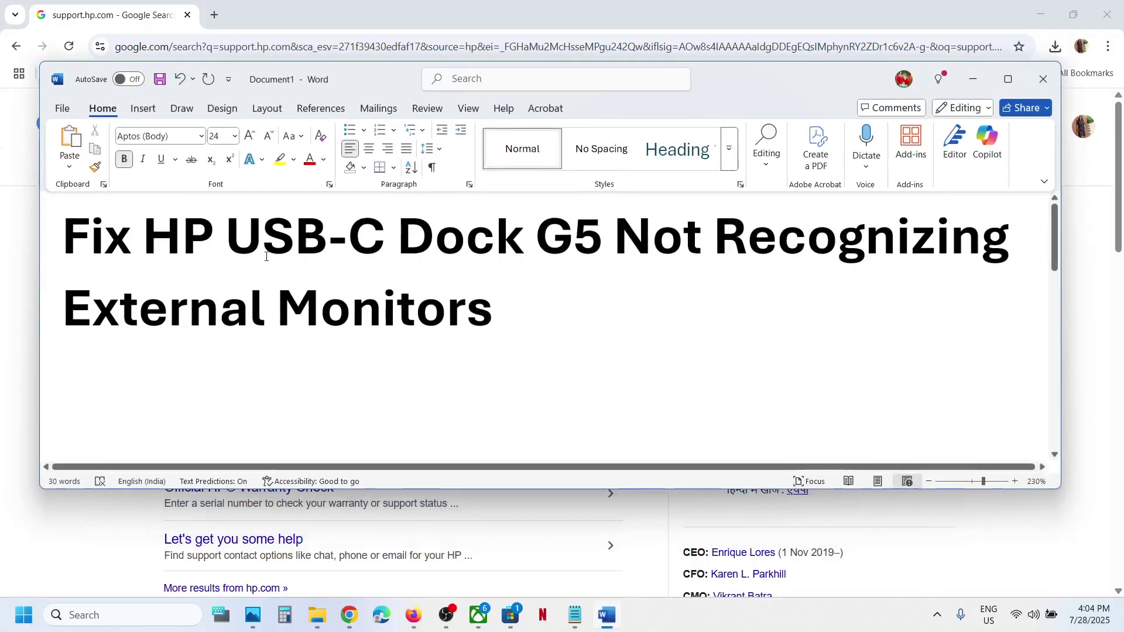
left_click_drag(187, 230, 598, 252)
left_click_drag(709, 237, 503, 320)
left_click(499, 319)
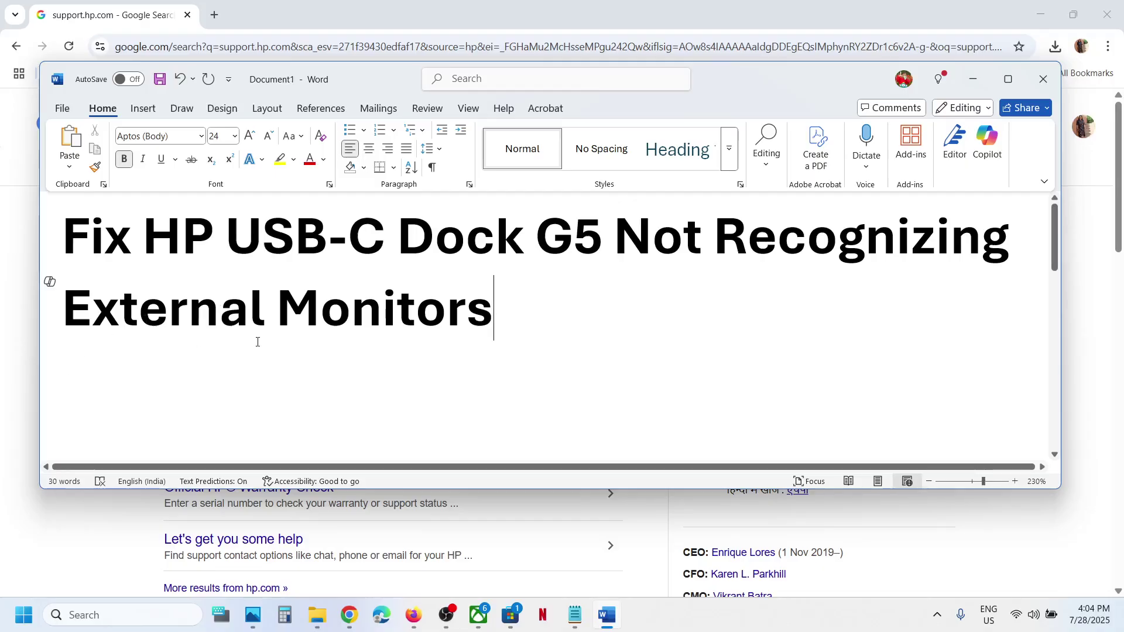
scroll(260, 341, "down", 2)
scroll(260, 341, "down", 1)
left_click_drag(64, 331, 483, 380)
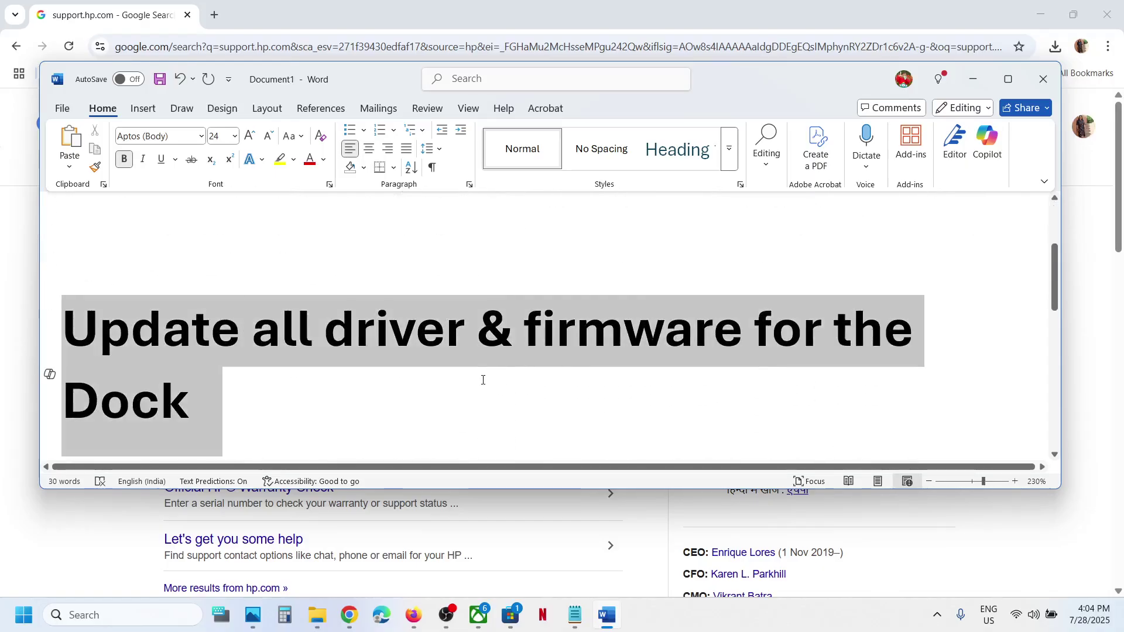
left_click(26, 361)
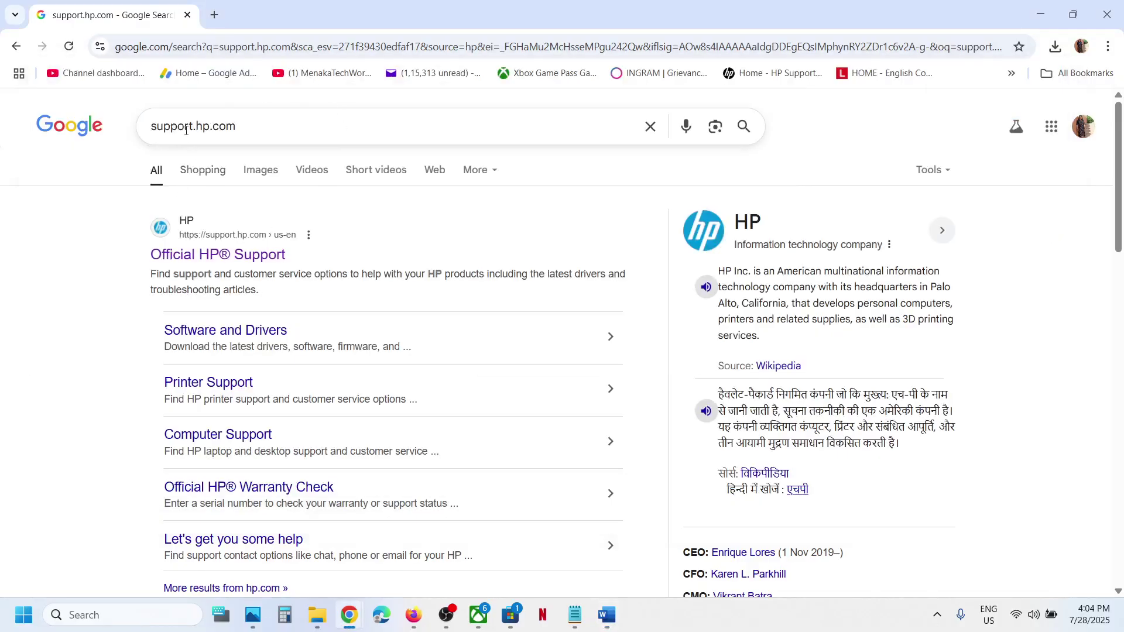
Step: Go to Official HP Support's Software and Drivers section and choose Laptop
left_click(234, 260)
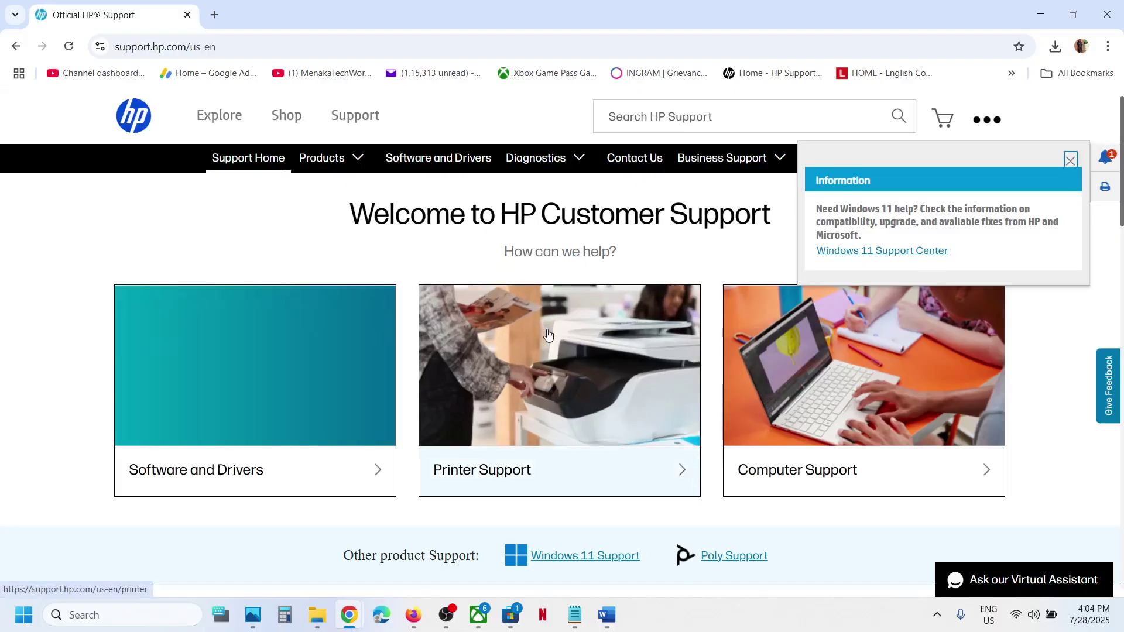
left_click(229, 379)
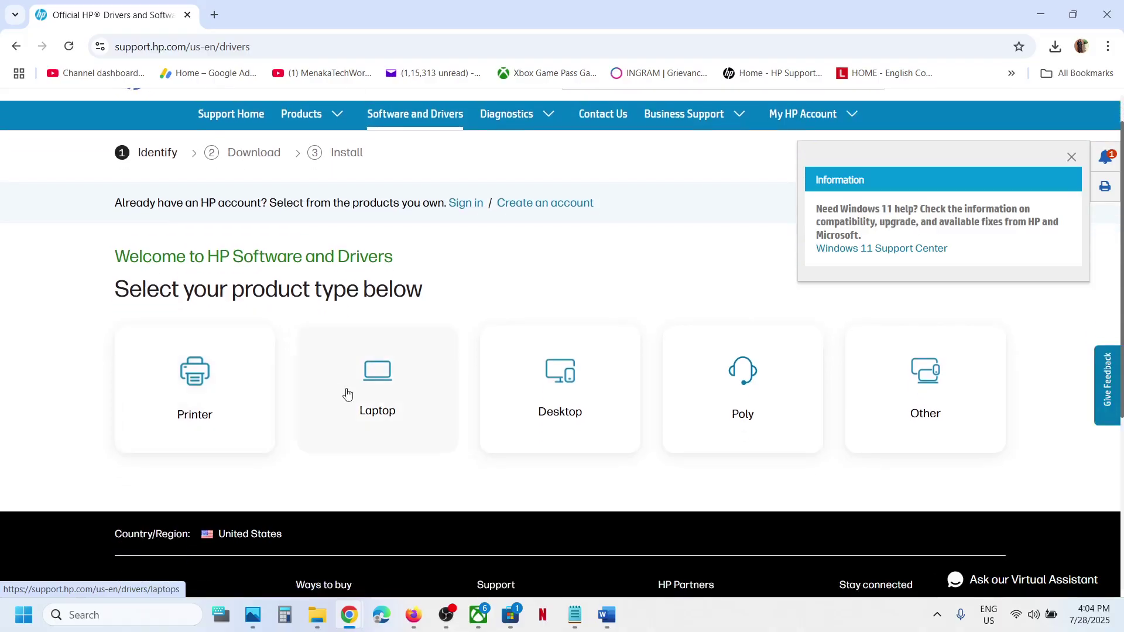
left_click(347, 394)
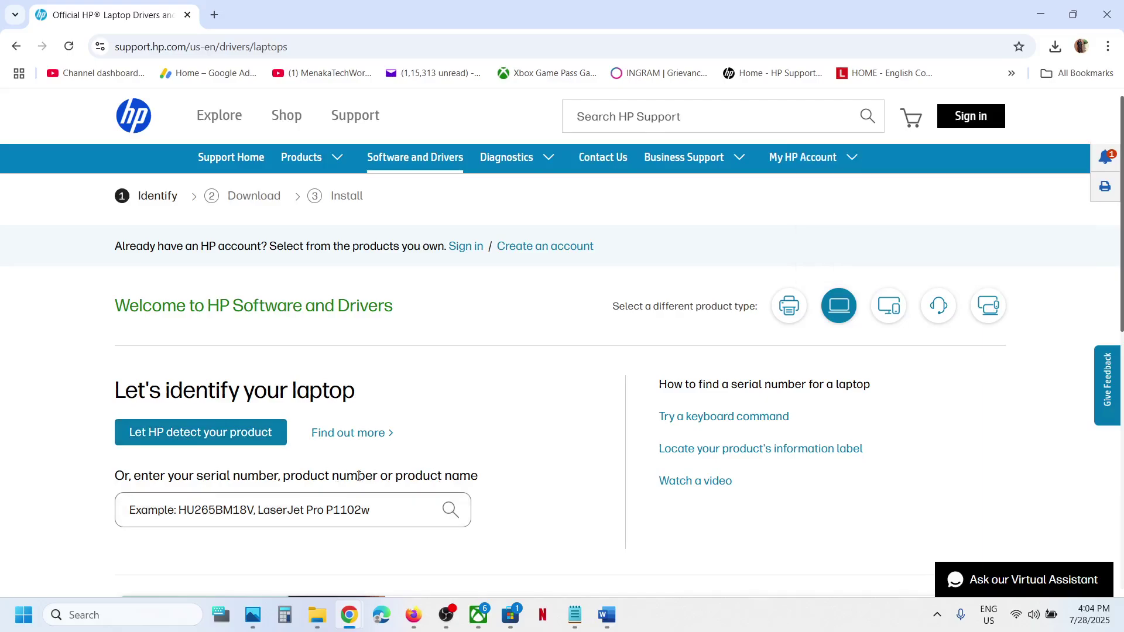
Step: Copy 'HP USB-C Dock G5' from the Word notes into HP's product search box
left_click(606, 614)
type("Fix HP USB-C Dock G5 Not Recognizing External Monitors")
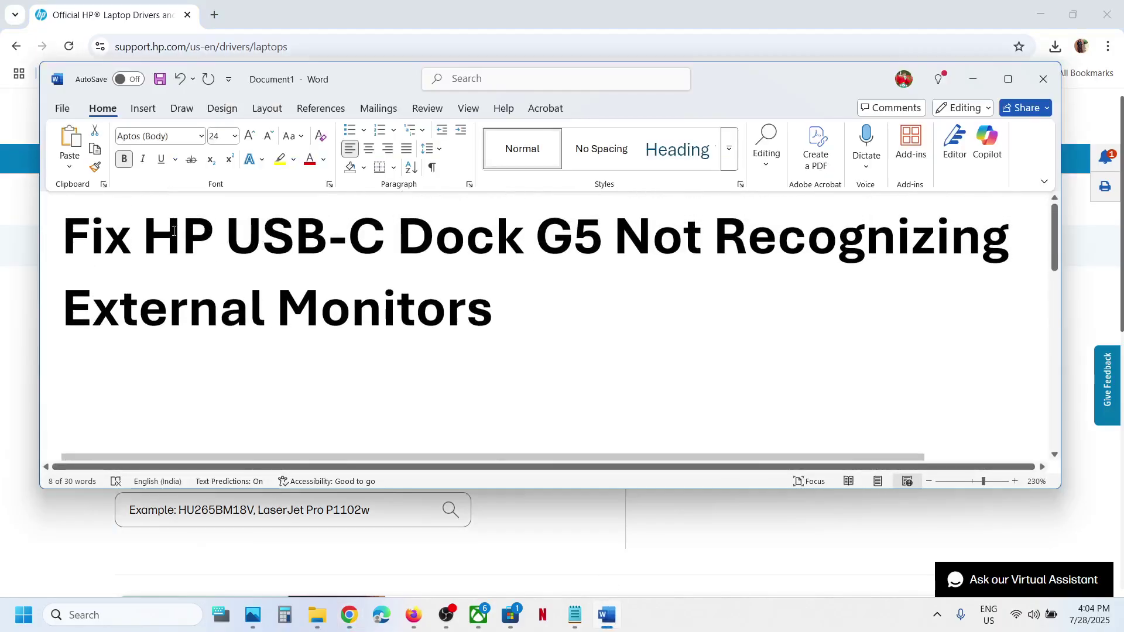
left_click_drag(147, 228, 579, 230)
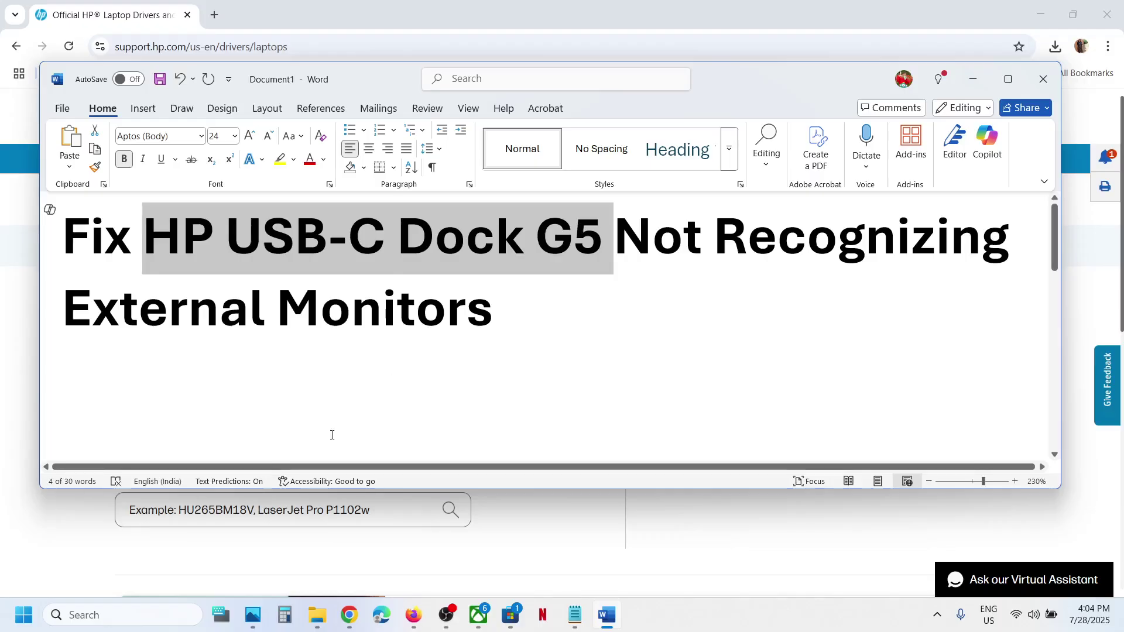
key("ctrl+c")
left_click(277, 504)
key("ctrl+v")
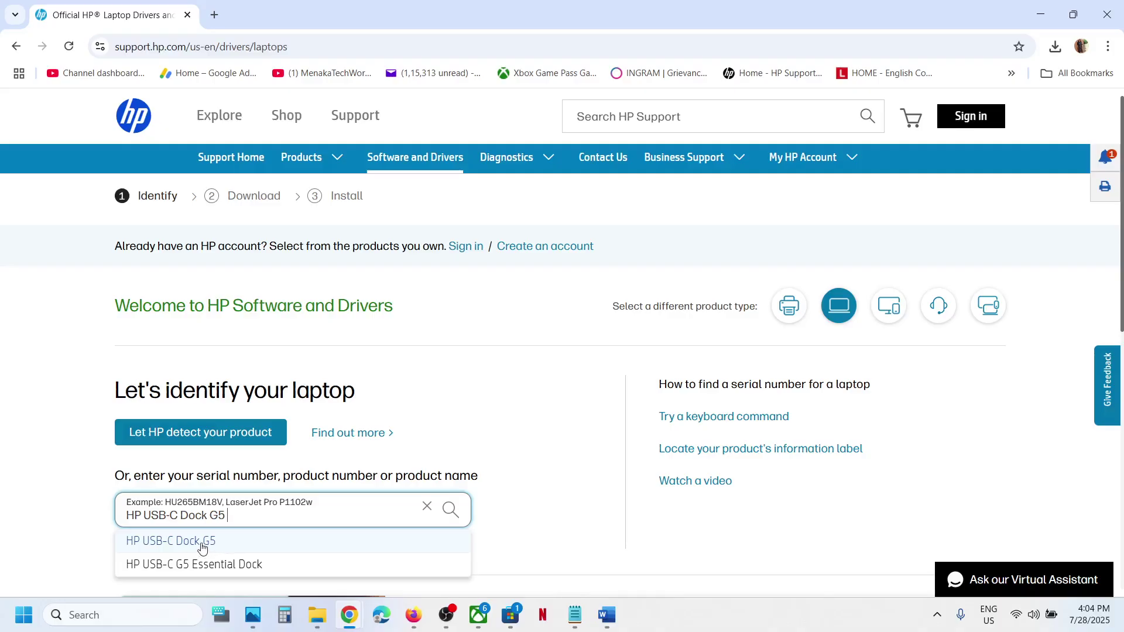
Step: Open the HP USB-C Dock G5 drivers page and expand Docks-Firmware and Driver (2)
left_click(202, 548)
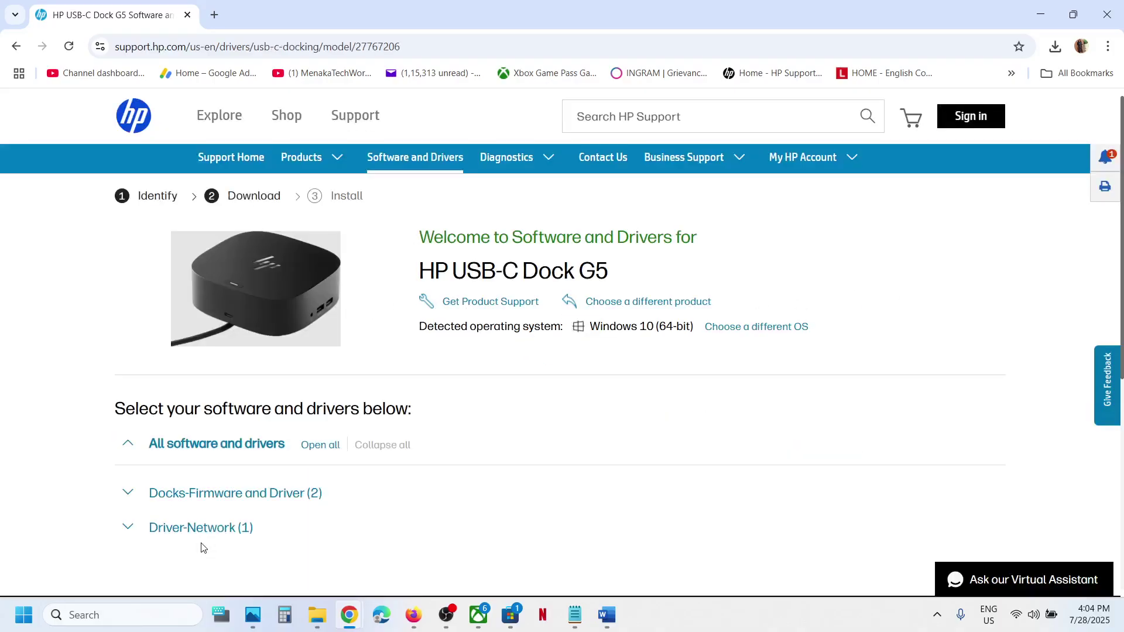
scroll(201, 542, "down", 2)
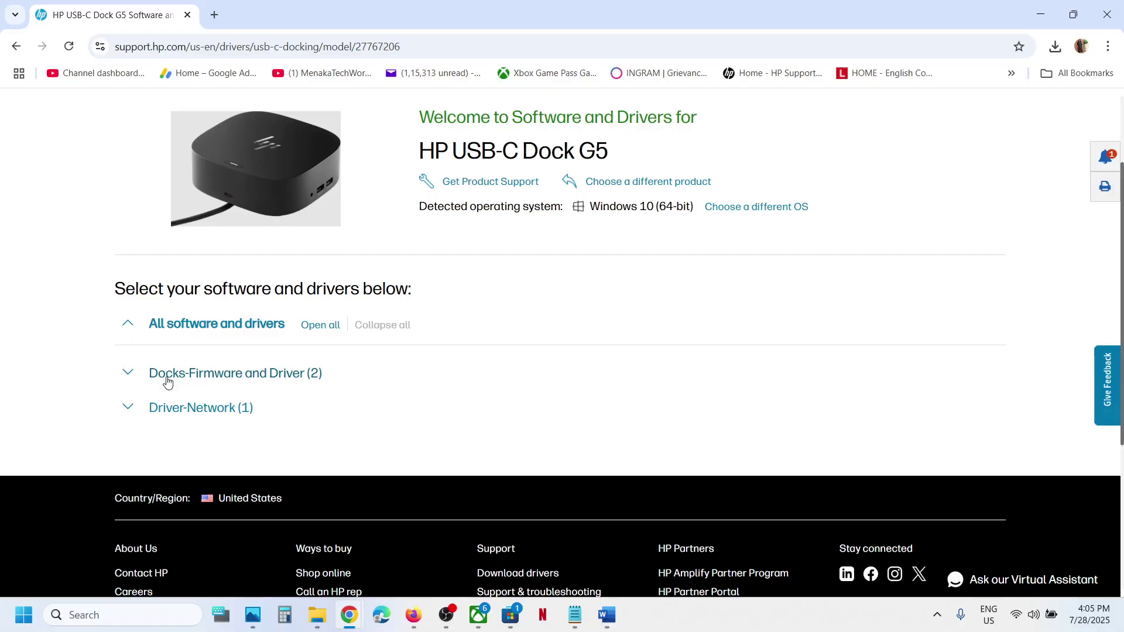
left_click(168, 378)
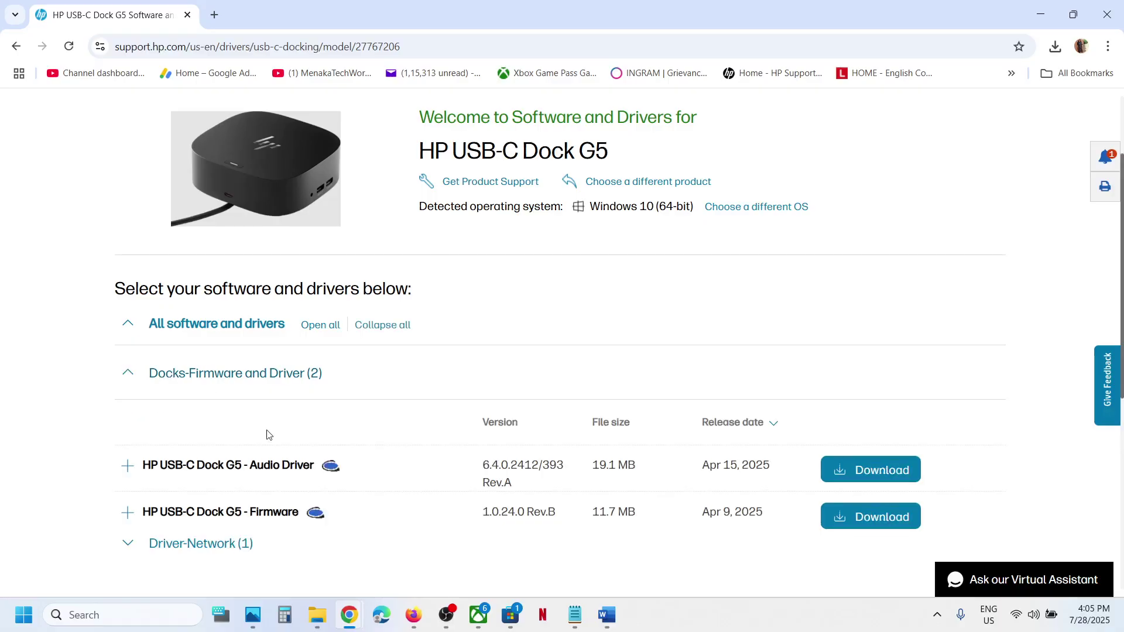
scroll(269, 435, "down", 1)
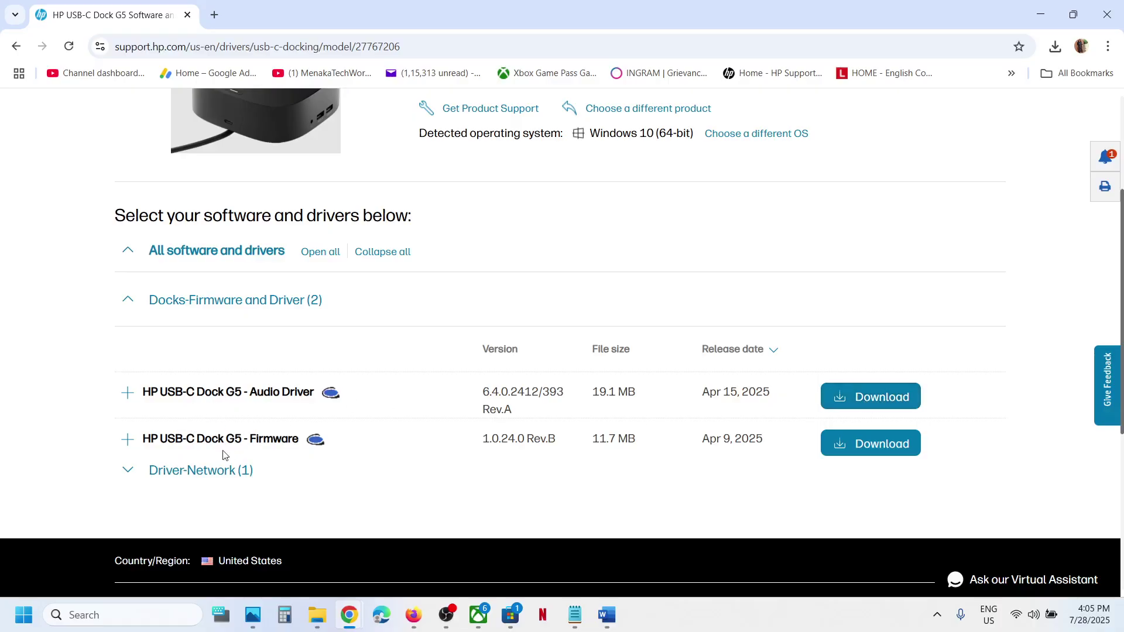
left_click_drag(197, 443, 288, 443)
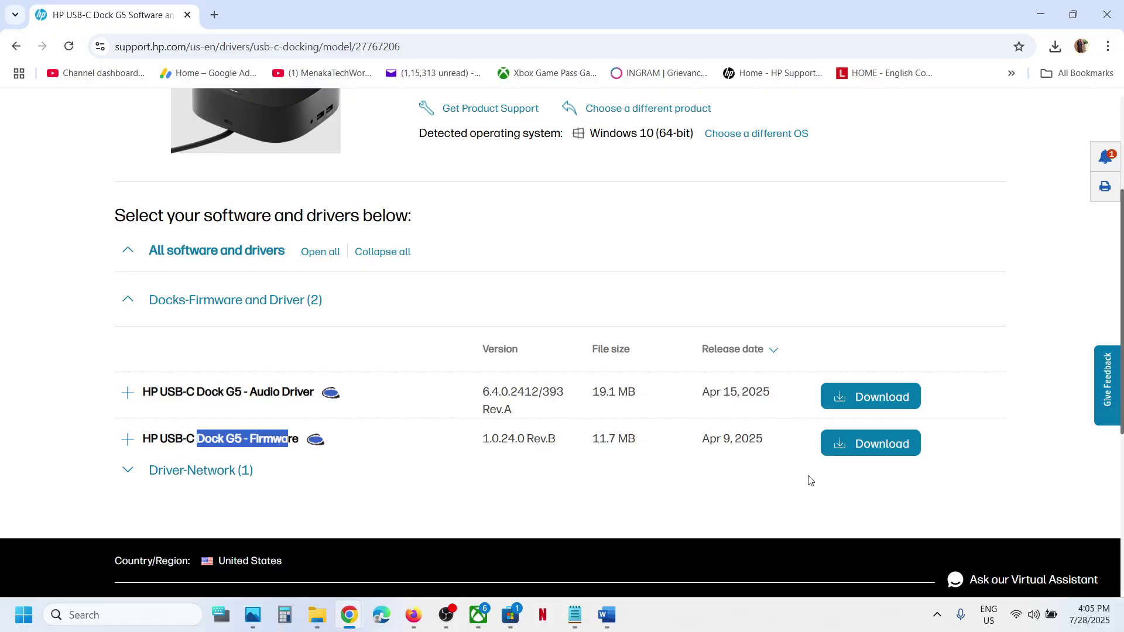
Step: Expand the Driver-Network (1) list and look over the Realtek Ethernet download
left_click(226, 470)
scroll(226, 469, "down", 1)
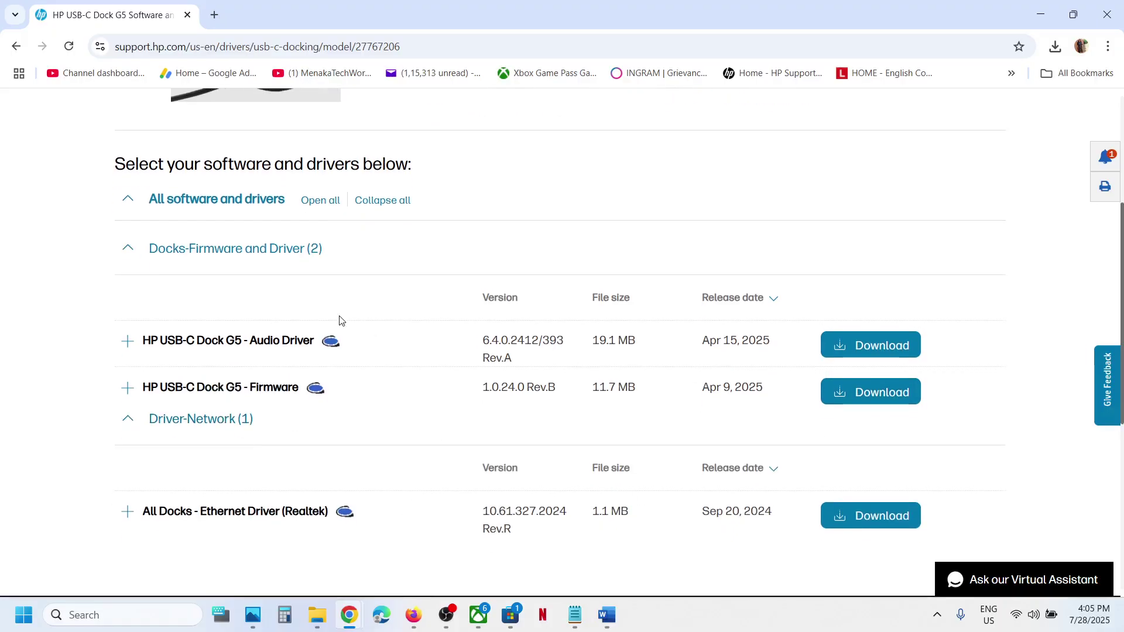
scroll(391, 412, "up", 3)
scroll(393, 407, "down", 4)
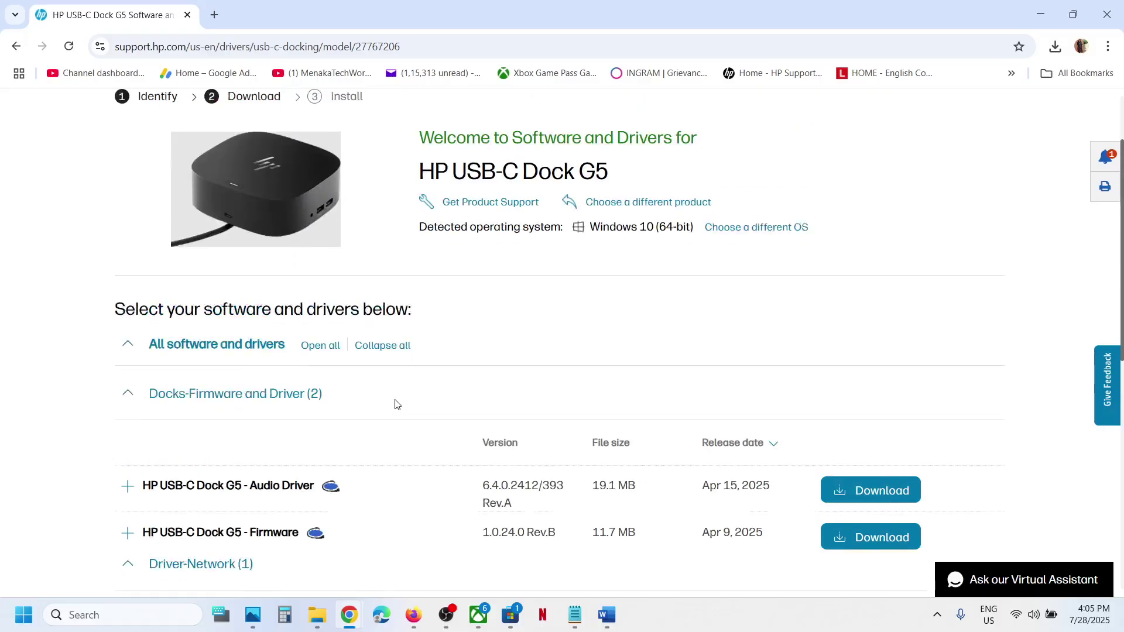
scroll(370, 324, "up", 3)
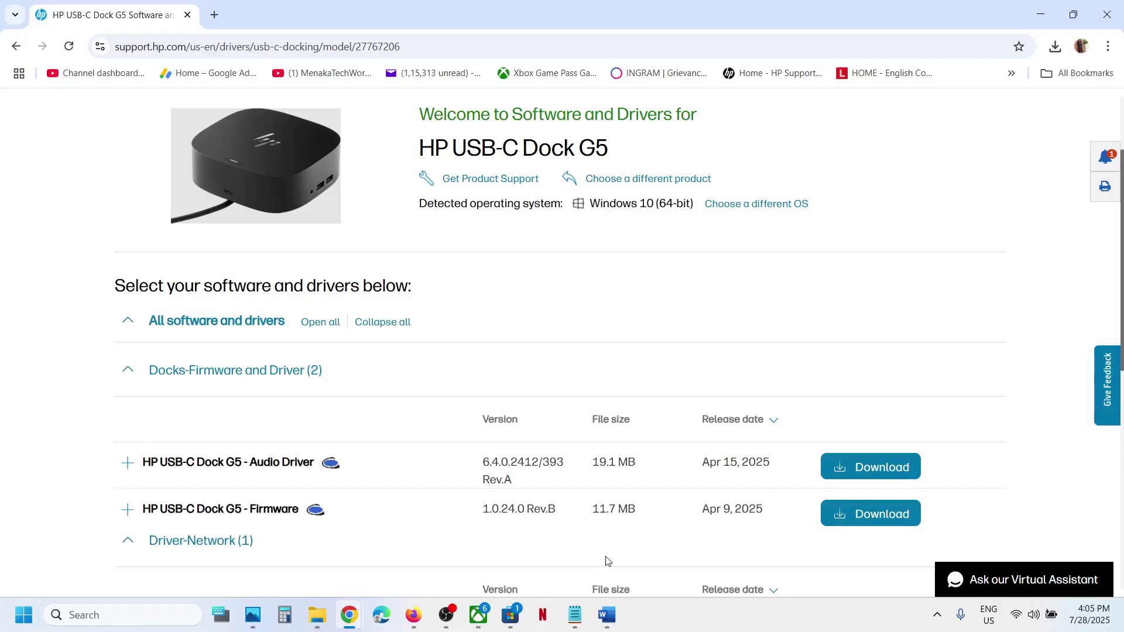
left_click(609, 619)
scroll(462, 367, "down", 5)
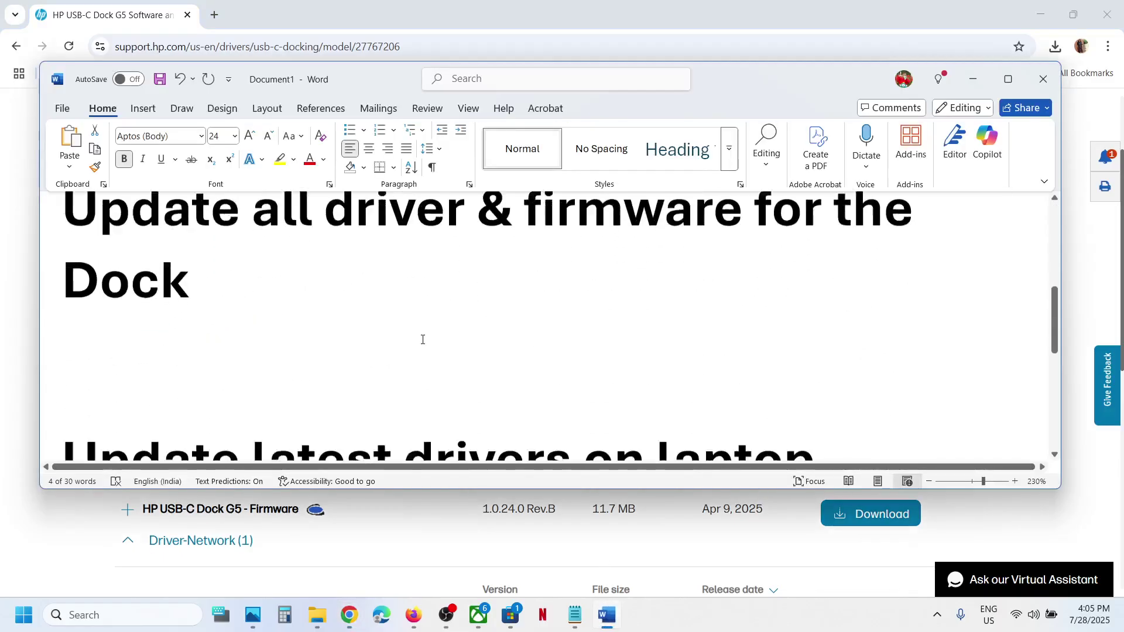
scroll(423, 340, "down", 2)
left_click_drag(345, 349, 815, 352)
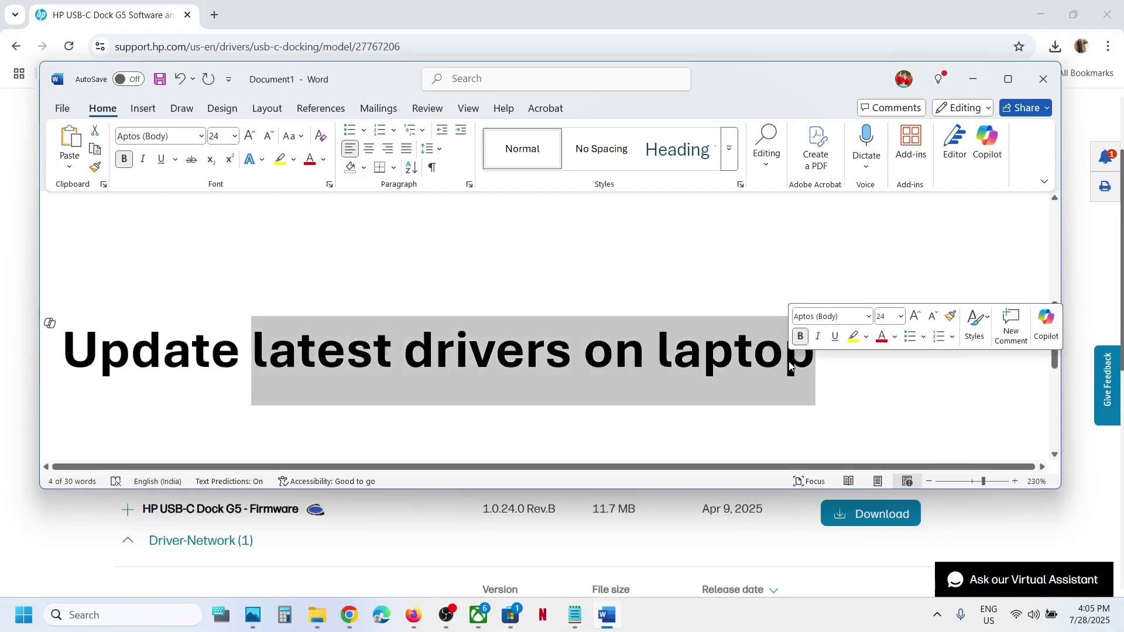
scroll(426, 376, "down", 3)
scroll(428, 376, "down", 2)
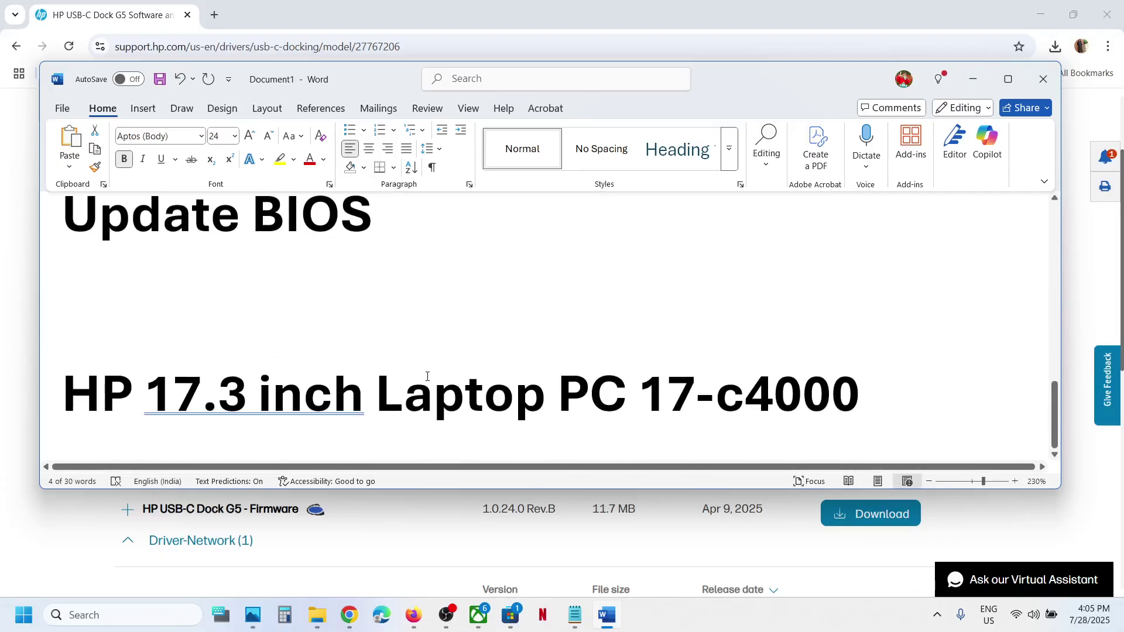
left_click_drag(864, 376, 66, 427)
key("ctrl+c")
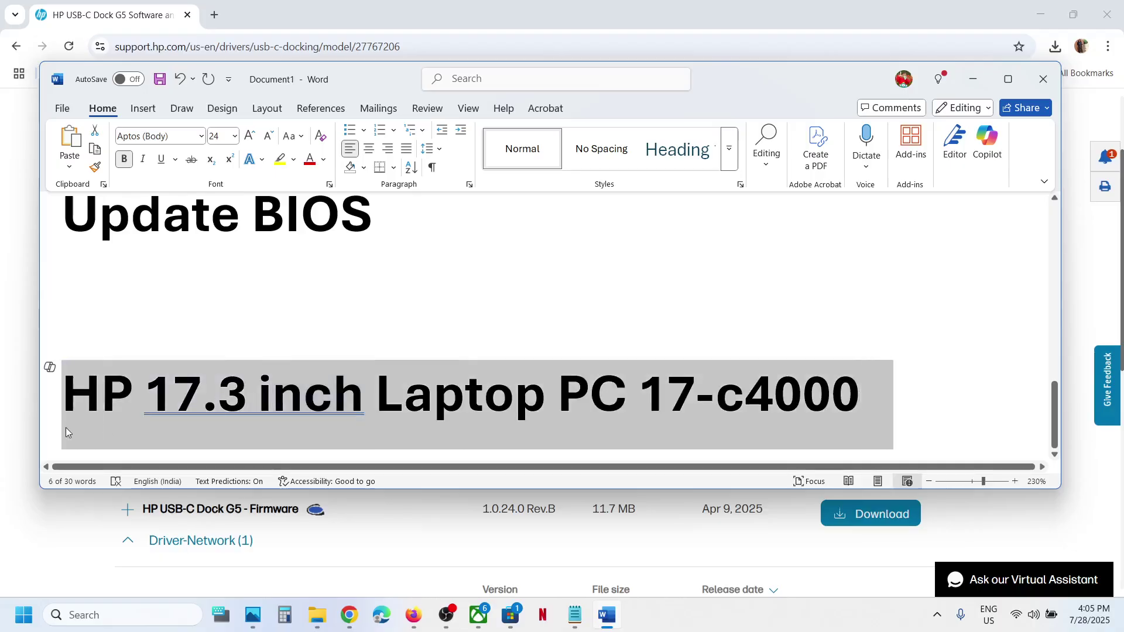
left_click(20, 422)
Step: Back on the Laptop lookup, paste 'HP 17.3 inch Laptop PC 17-c4000' and open its drivers page
scroll(375, 280, "up", 2)
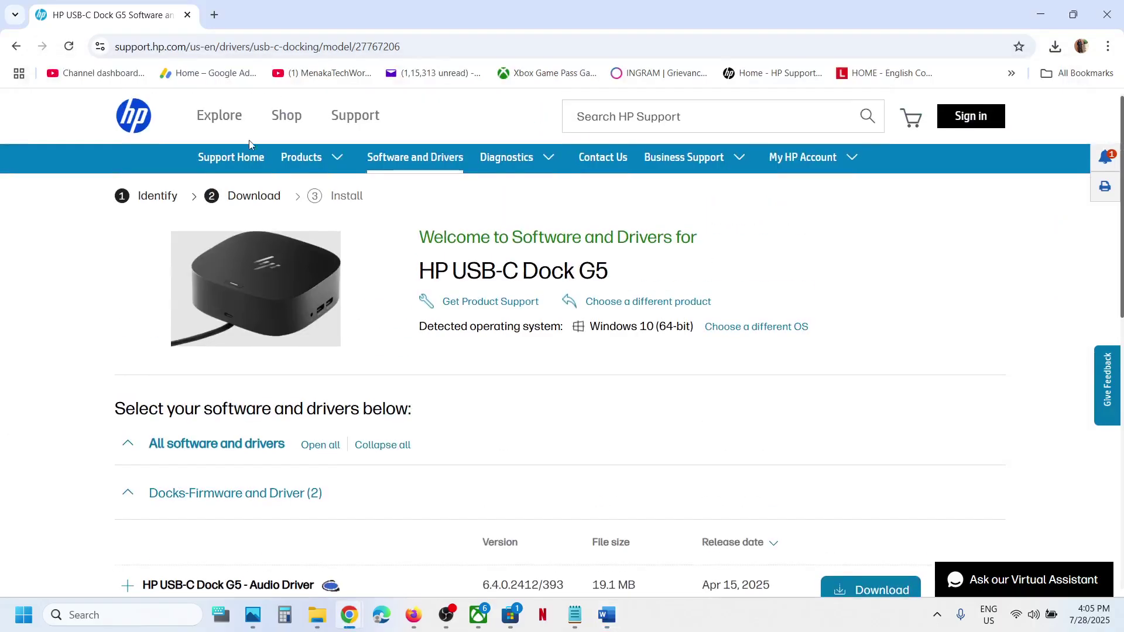
left_click(16, 47)
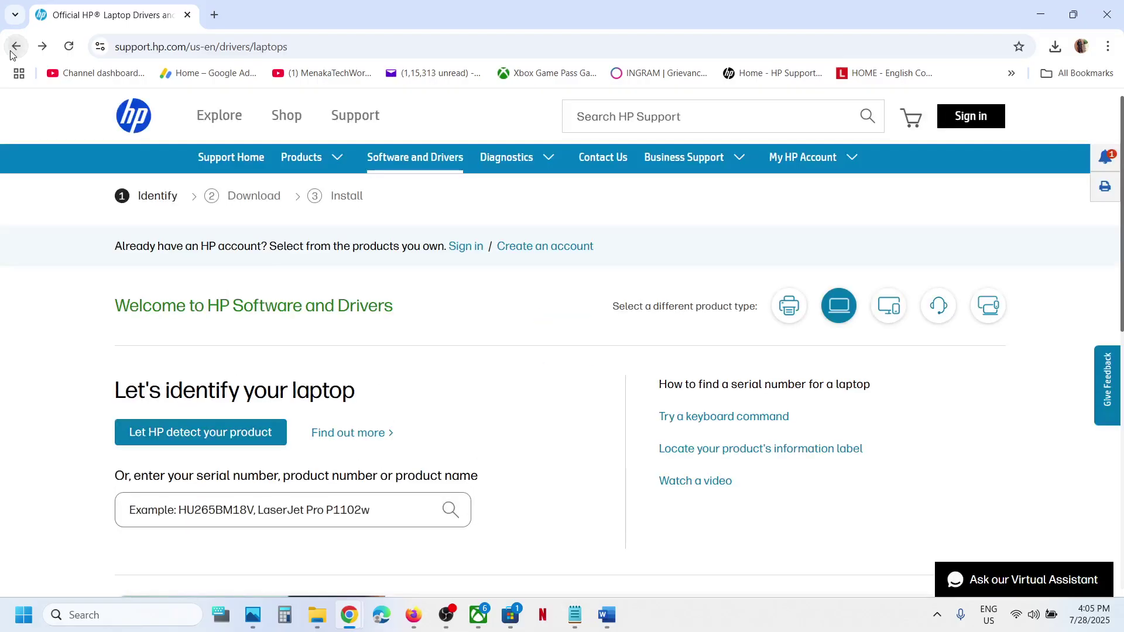
left_click(10, 54)
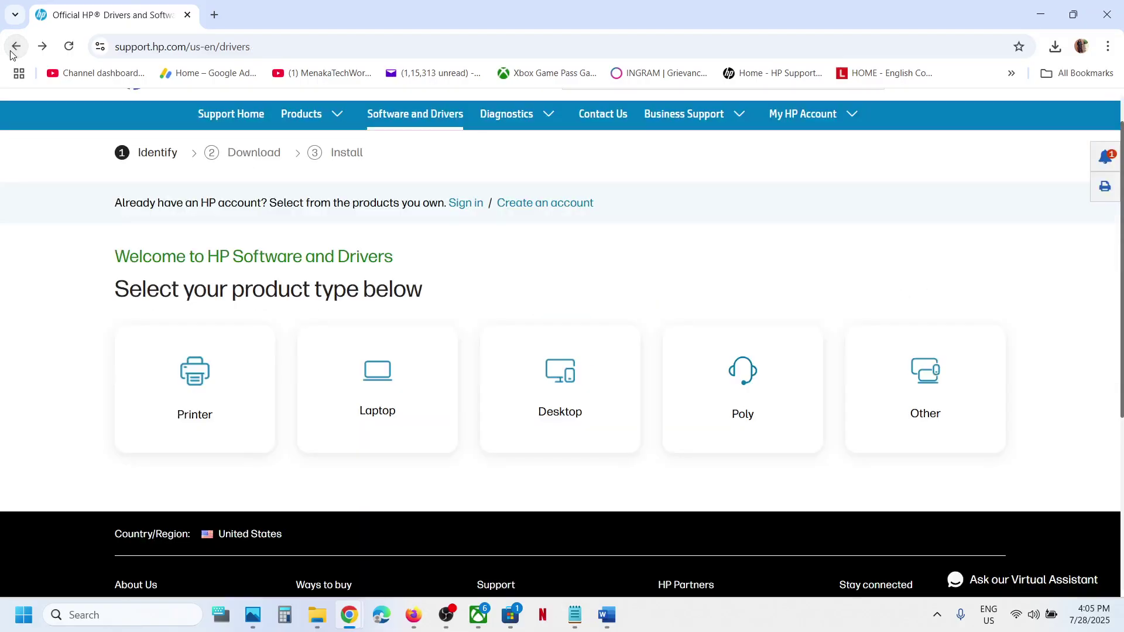
left_click(343, 375)
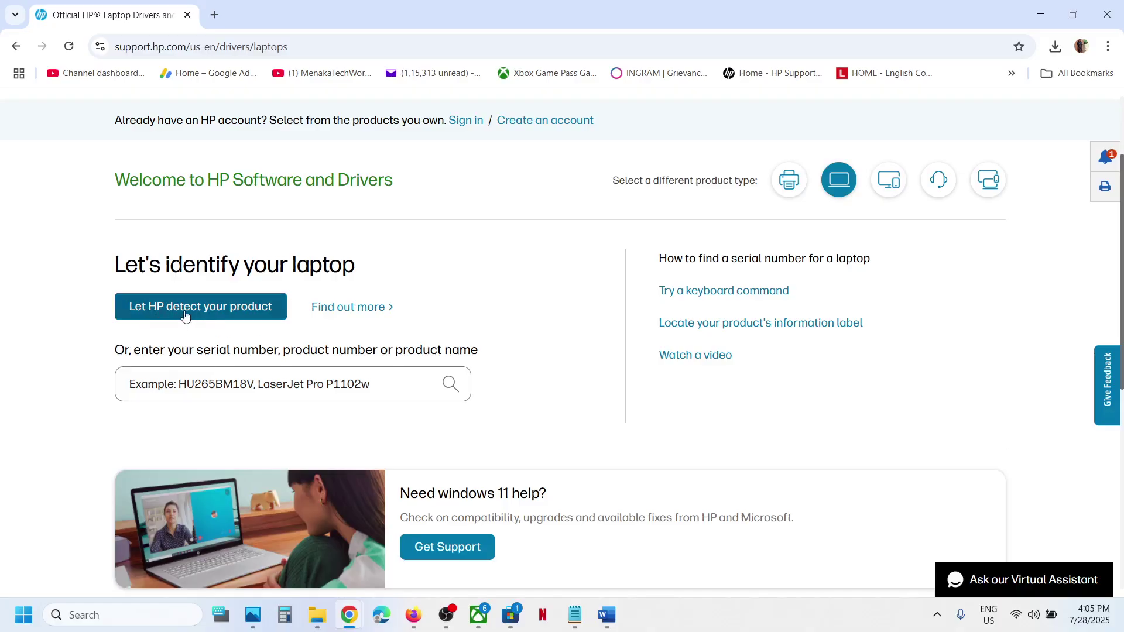
left_click(300, 388)
key("ctrl+v")
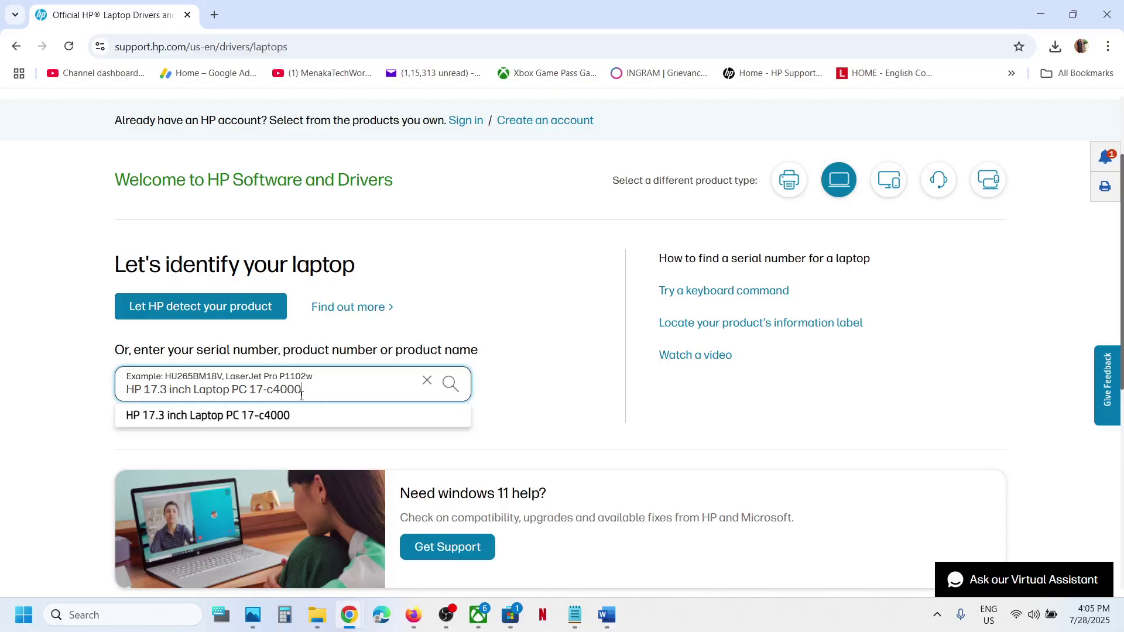
left_click(287, 421)
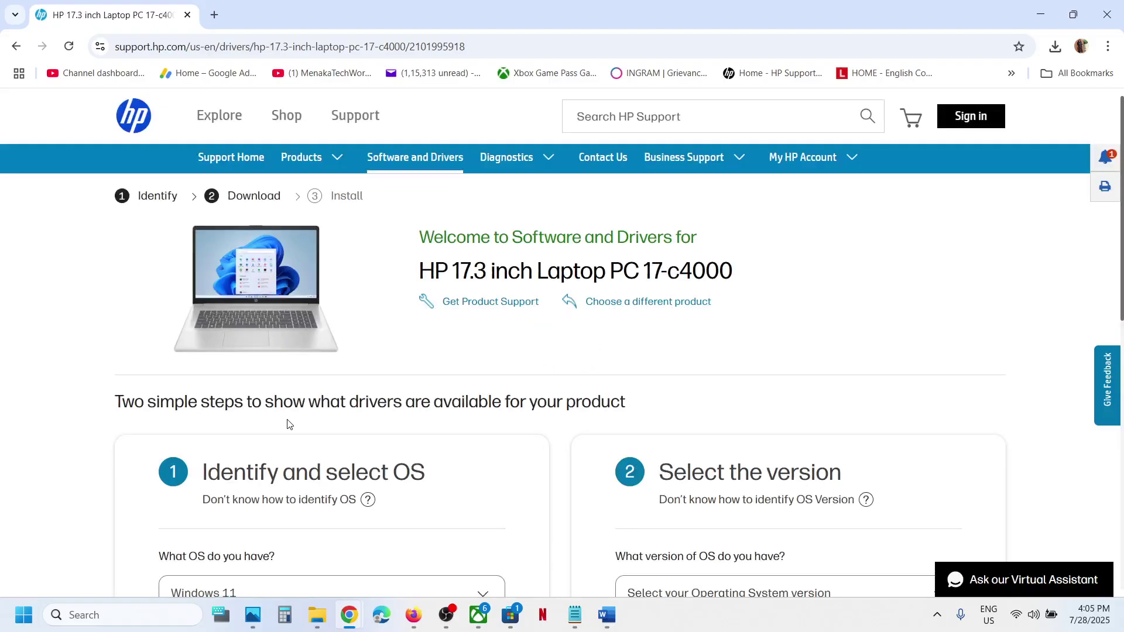
Step: Choose Windows 11 in the 'What OS do you have?' dropdown
scroll(287, 424, "down", 1)
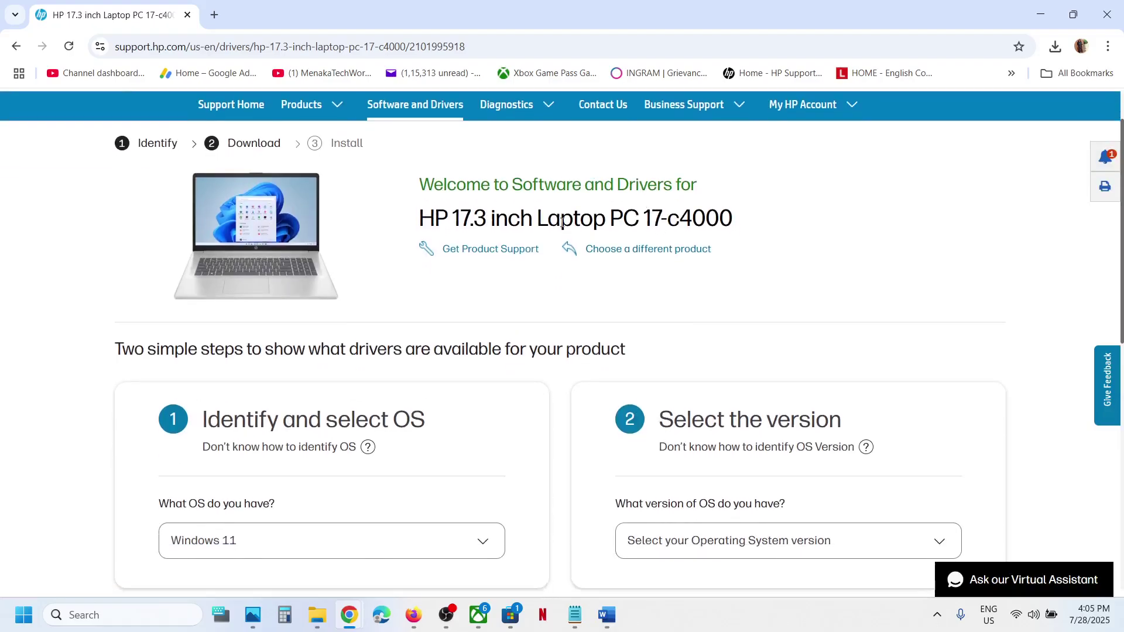
scroll(619, 222, "down", 2)
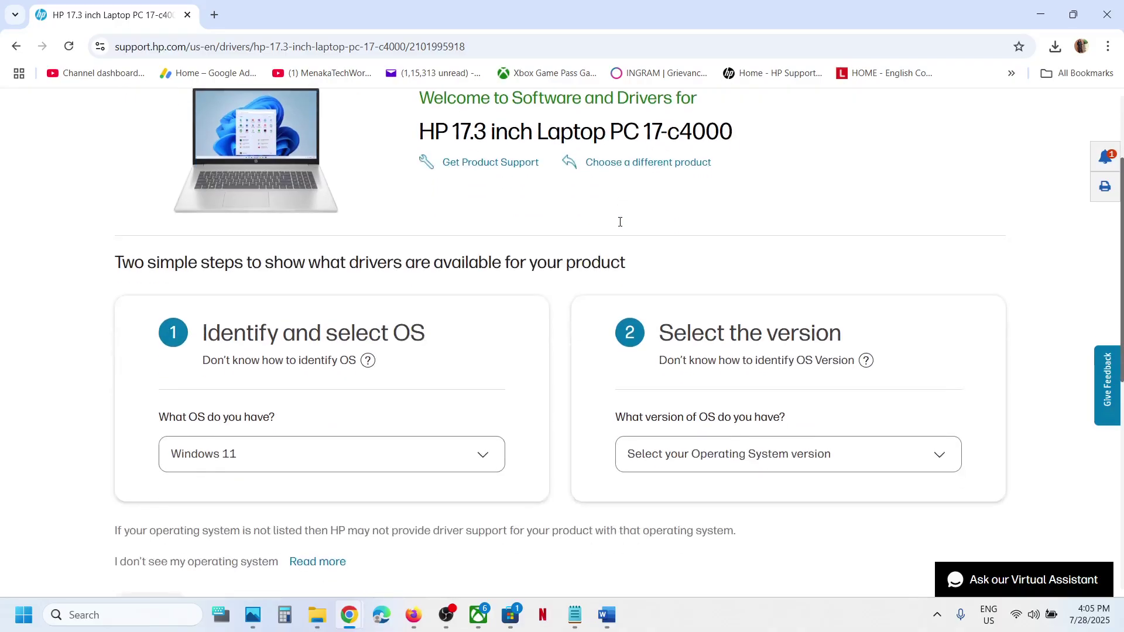
scroll(271, 366, "down", 2)
left_click(236, 363)
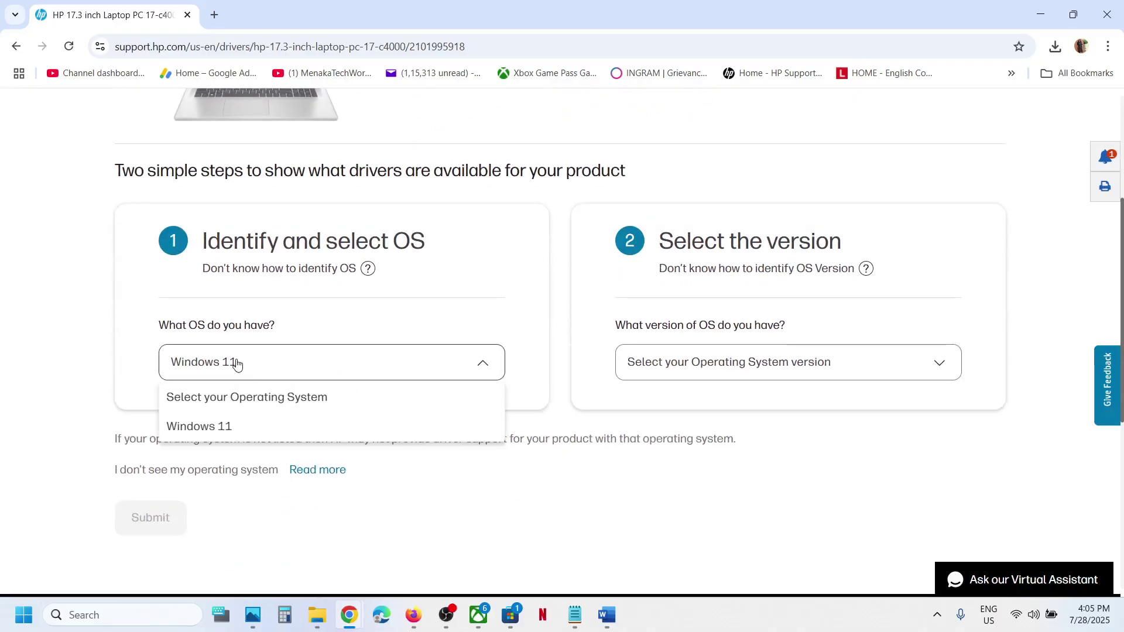
left_click(250, 425)
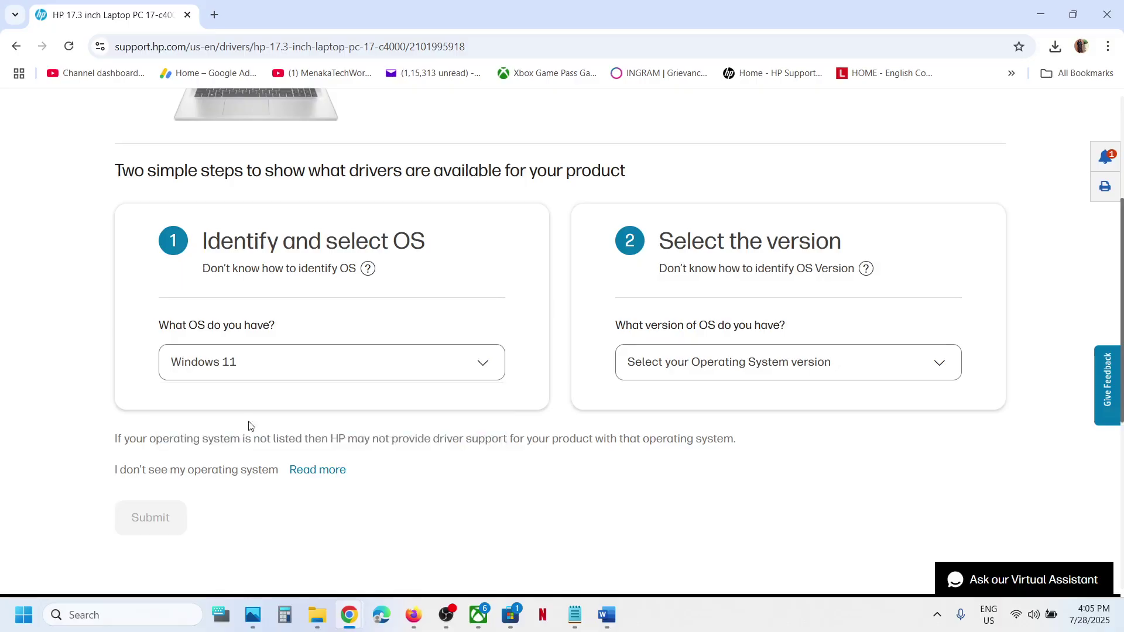
left_click(680, 363)
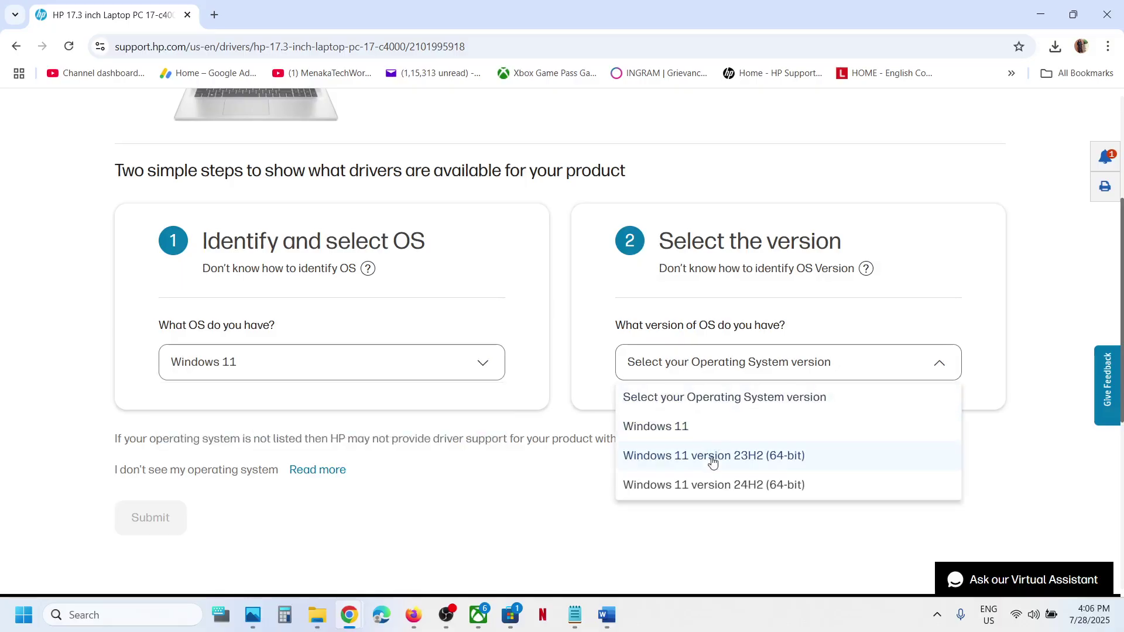
Step: Run winver from taskbar search to confirm Windows 11 Version 24H2
left_click(89, 617)
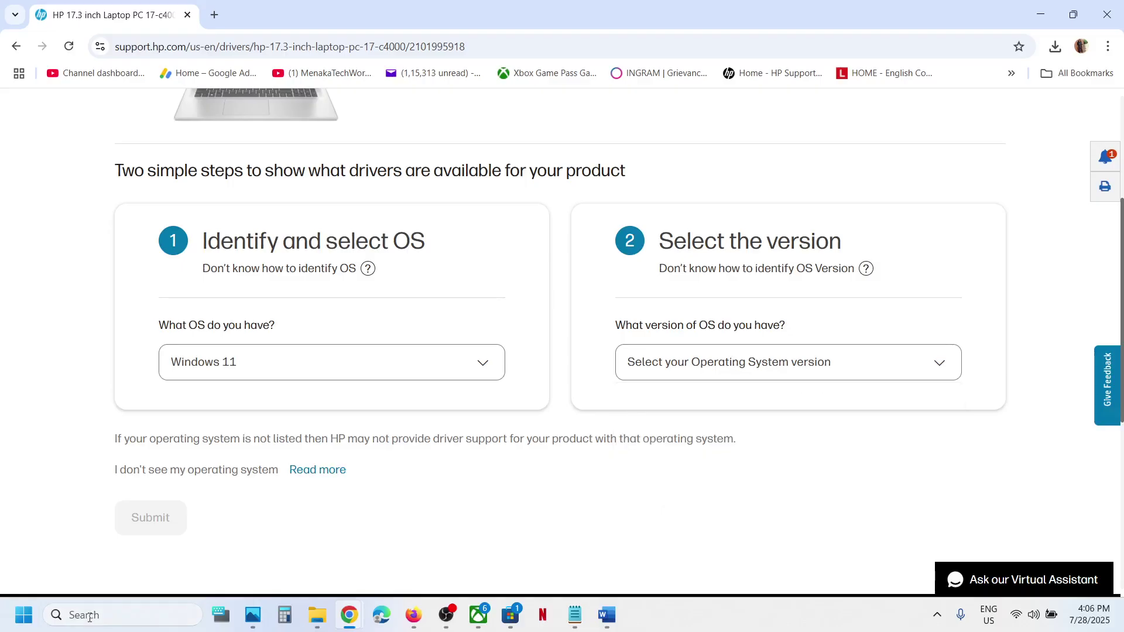
type("winve")
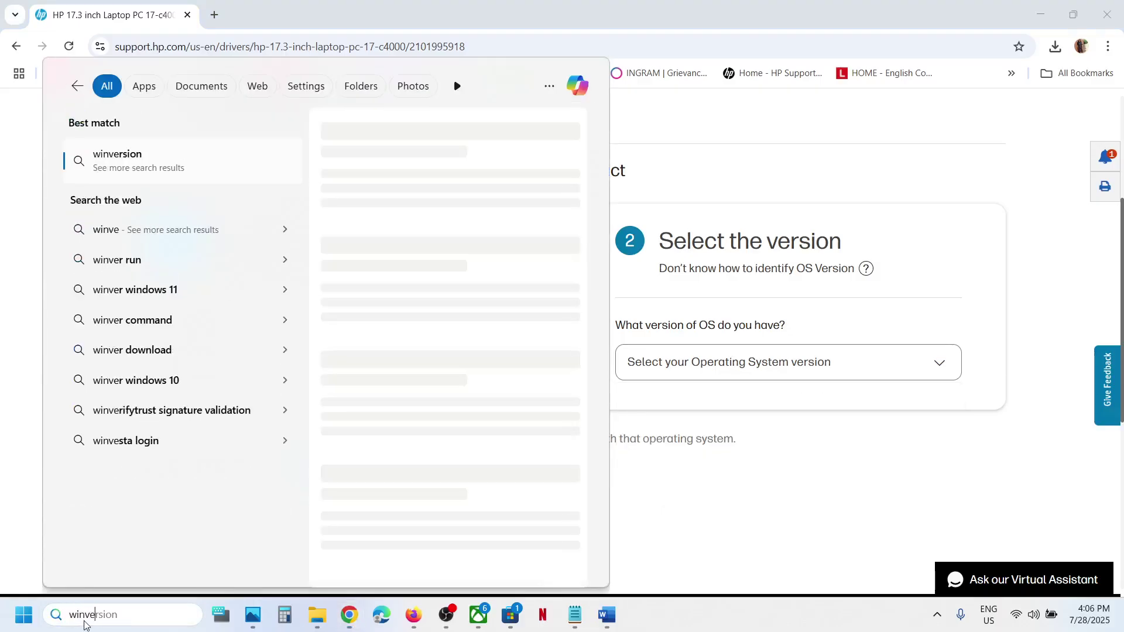
type("r")
left_click(138, 157)
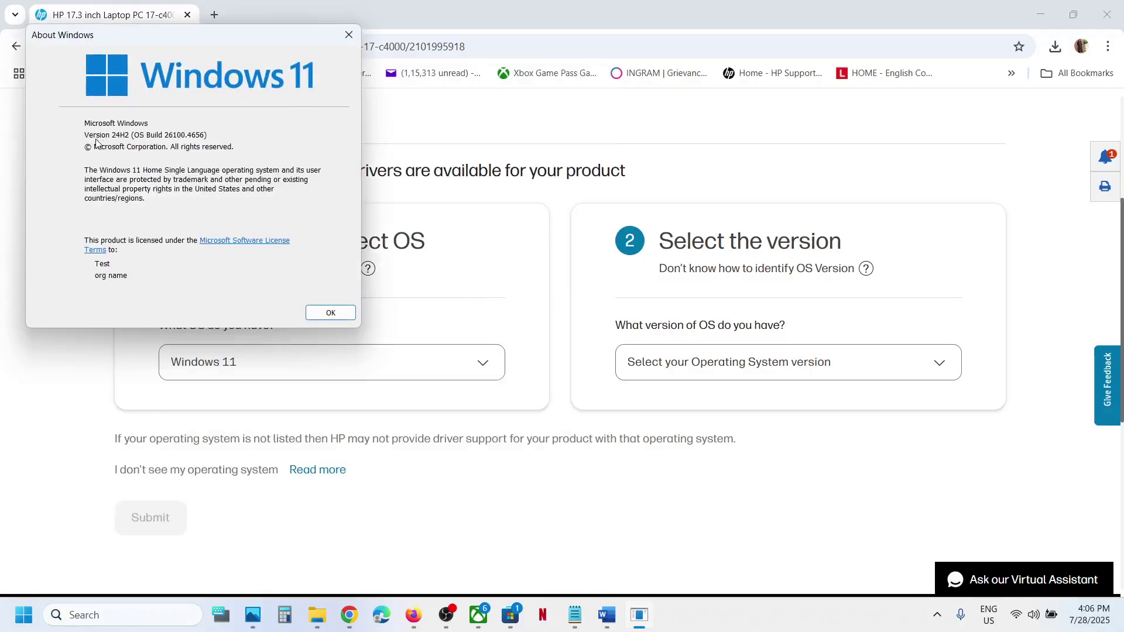
Step: Close About Windows, pick Windows 11 as the OS version, and submit
left_click(349, 35)
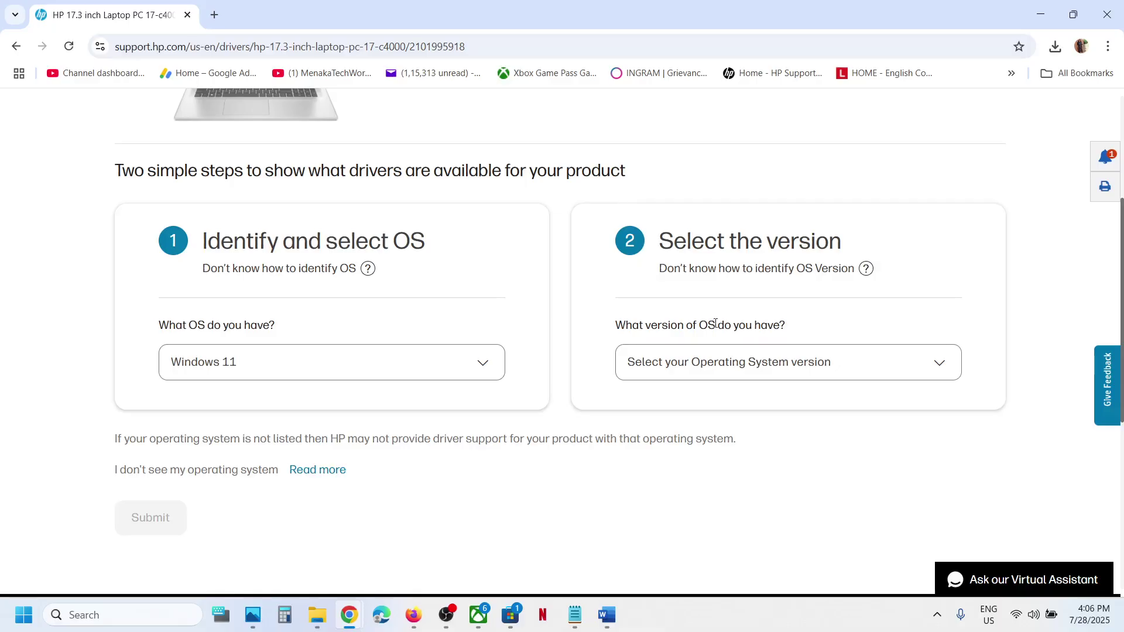
left_click(695, 376)
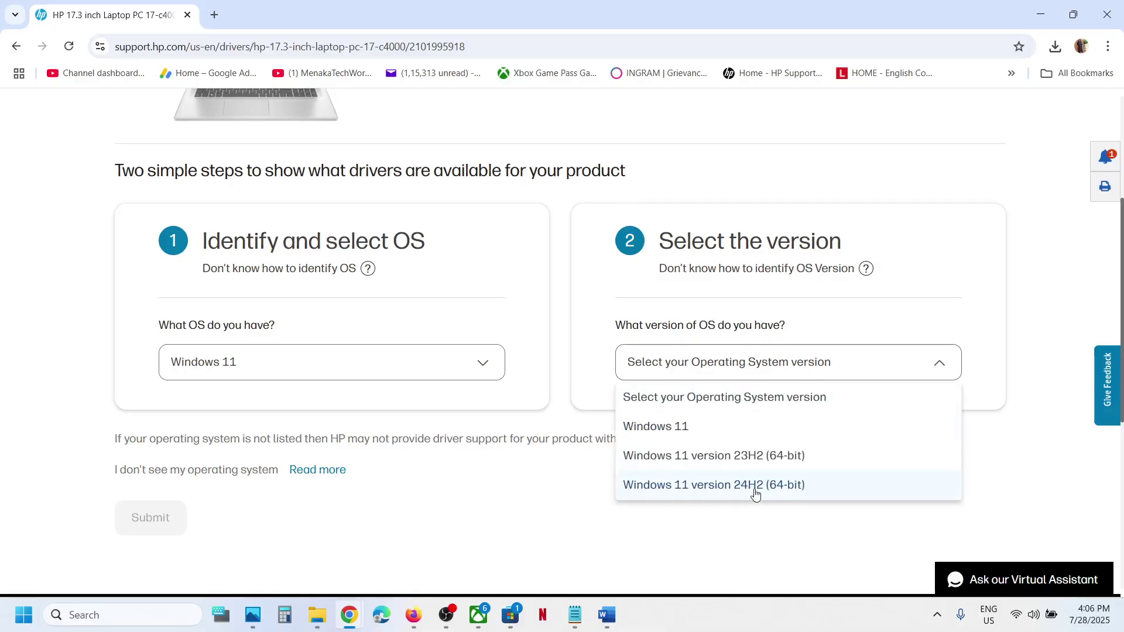
left_click(690, 434)
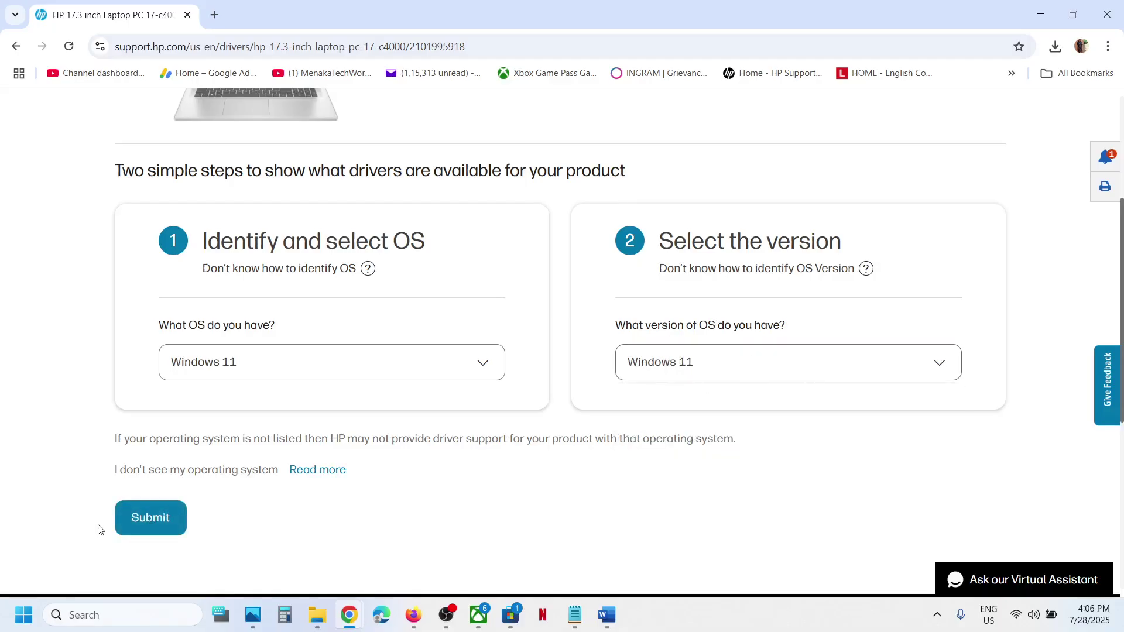
left_click(142, 518)
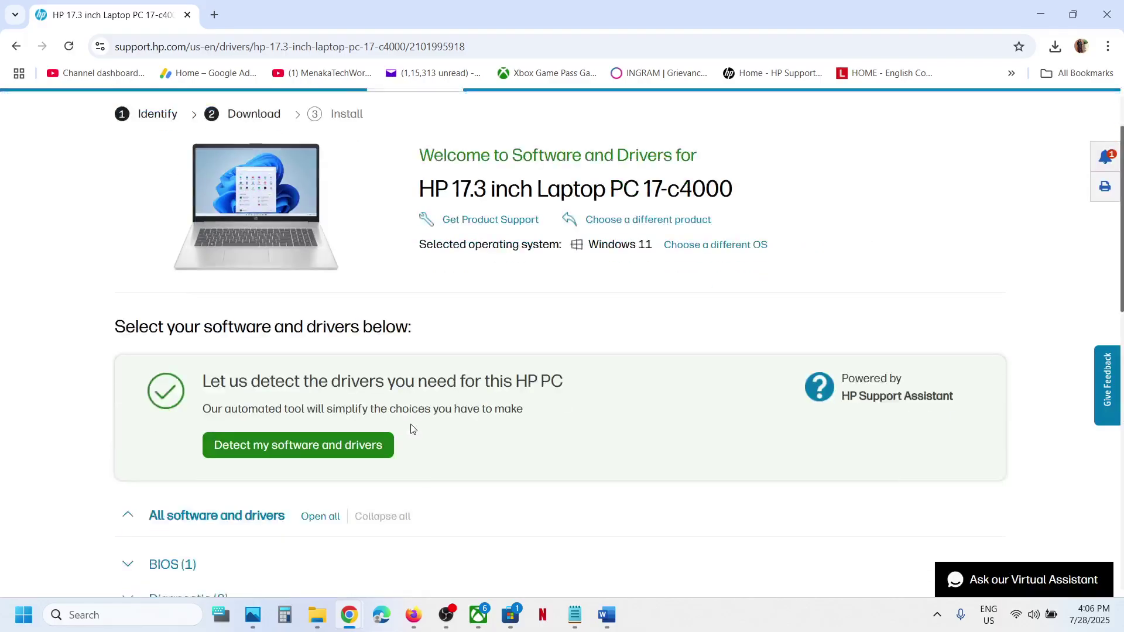
Step: Scroll to the software and driver categories and check the Word notes' Update BIOS heading
scroll(411, 429, "down", 2)
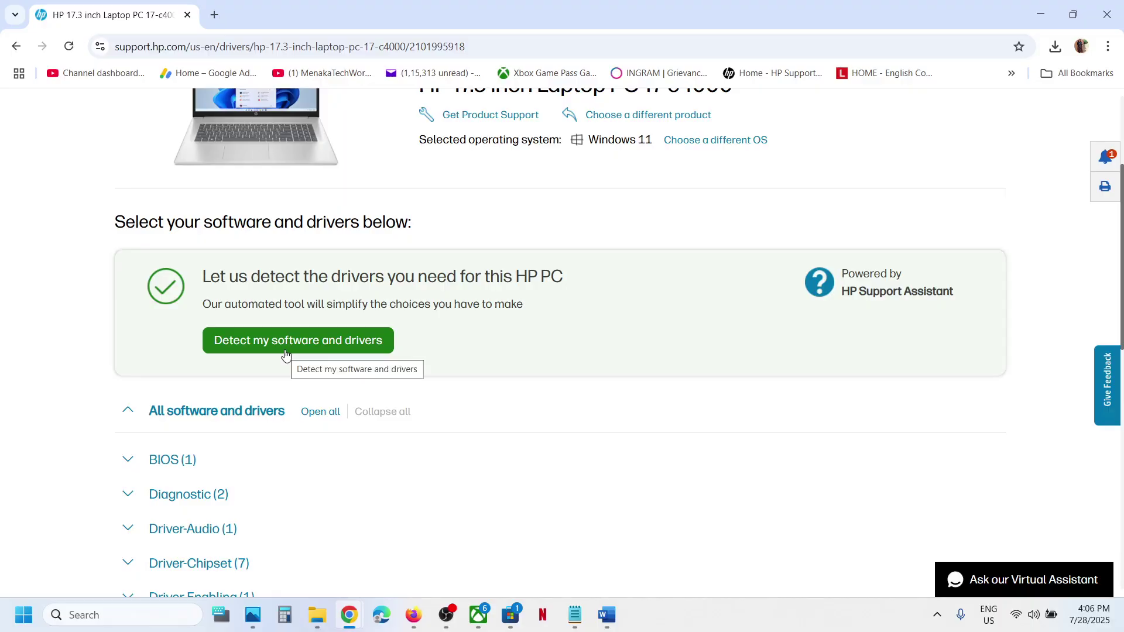
scroll(285, 353, "down", 5)
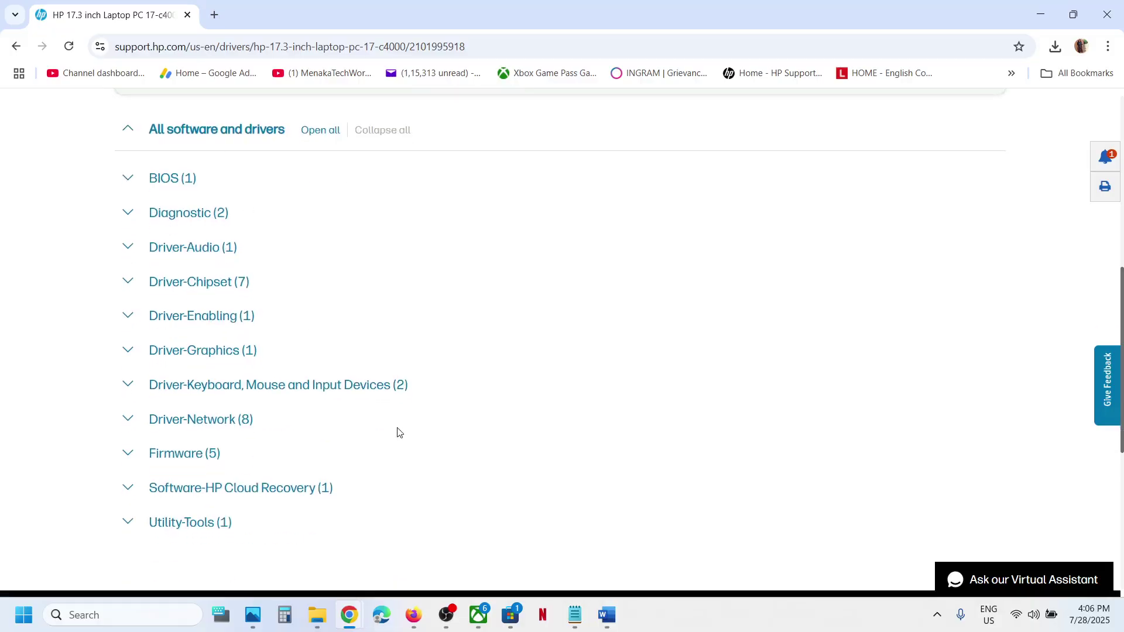
scroll(397, 432, "down", 1)
scroll(246, 203, "up", 1)
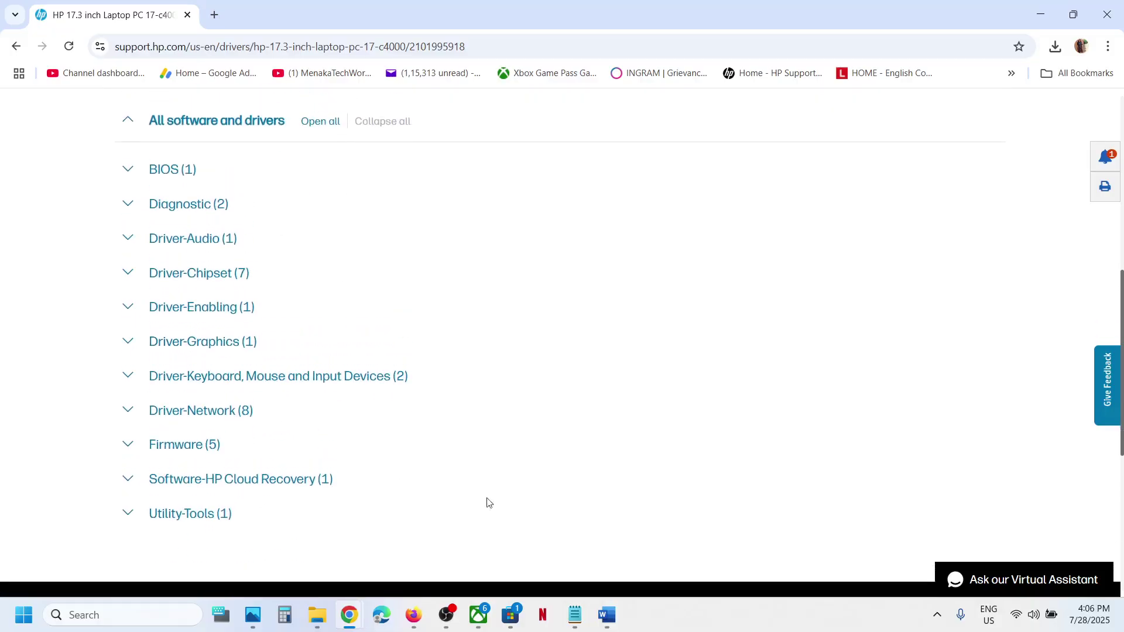
left_click(607, 615)
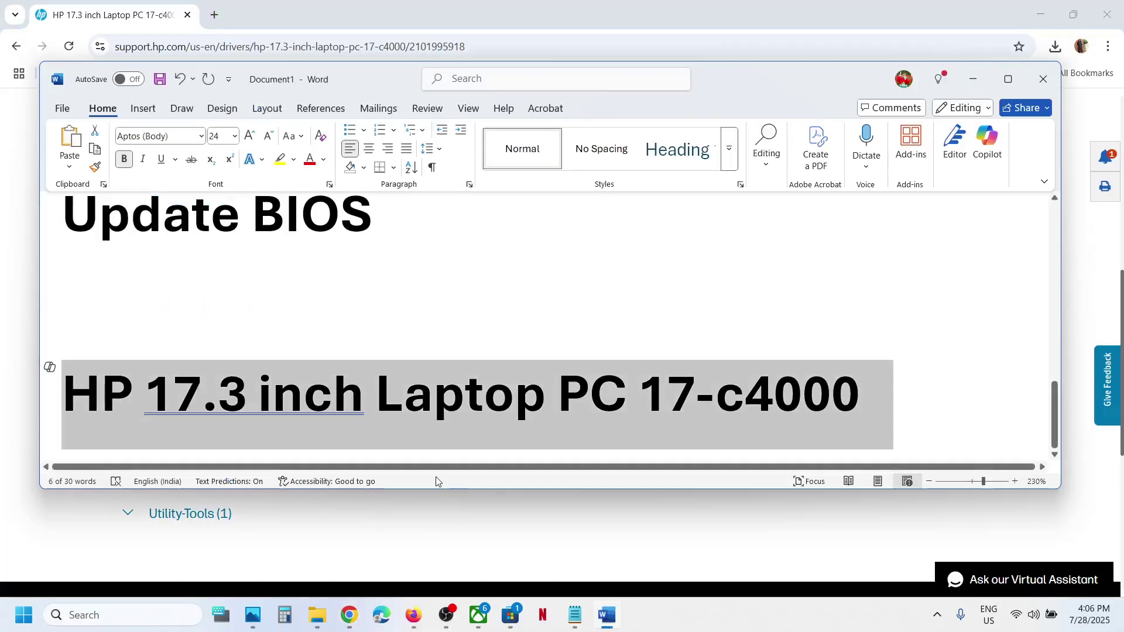
left_click_drag(63, 216, 65, 318)
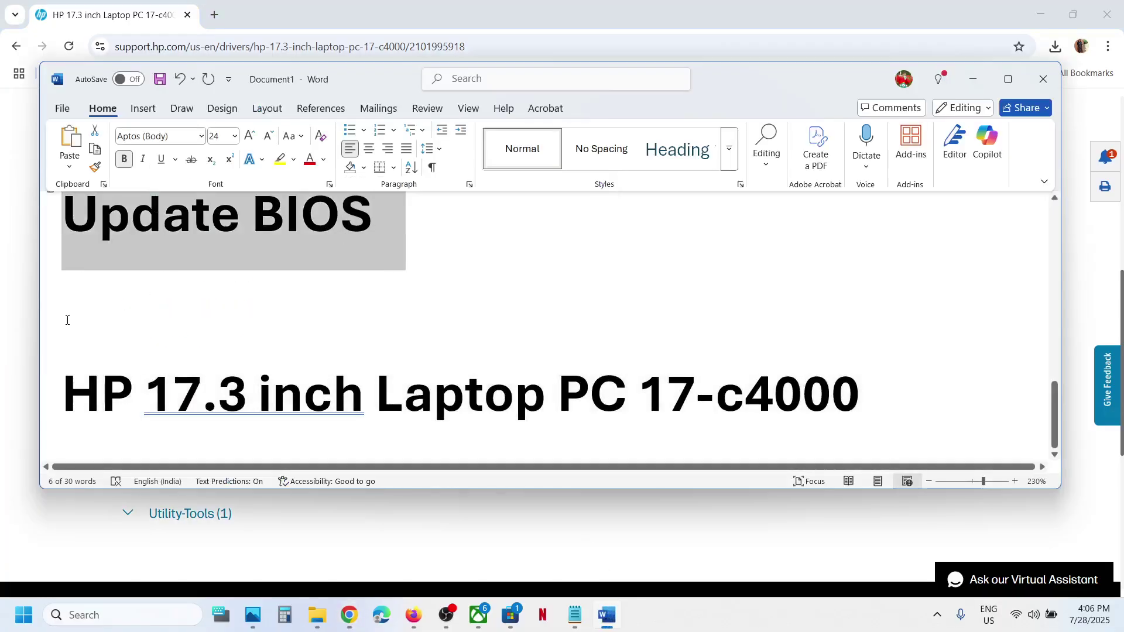
left_click(3, 345)
Step: Expand BIOS (1) and download the HP Notebook System BIOS Update F.11 Rev.A
scroll(258, 273, "up", 2)
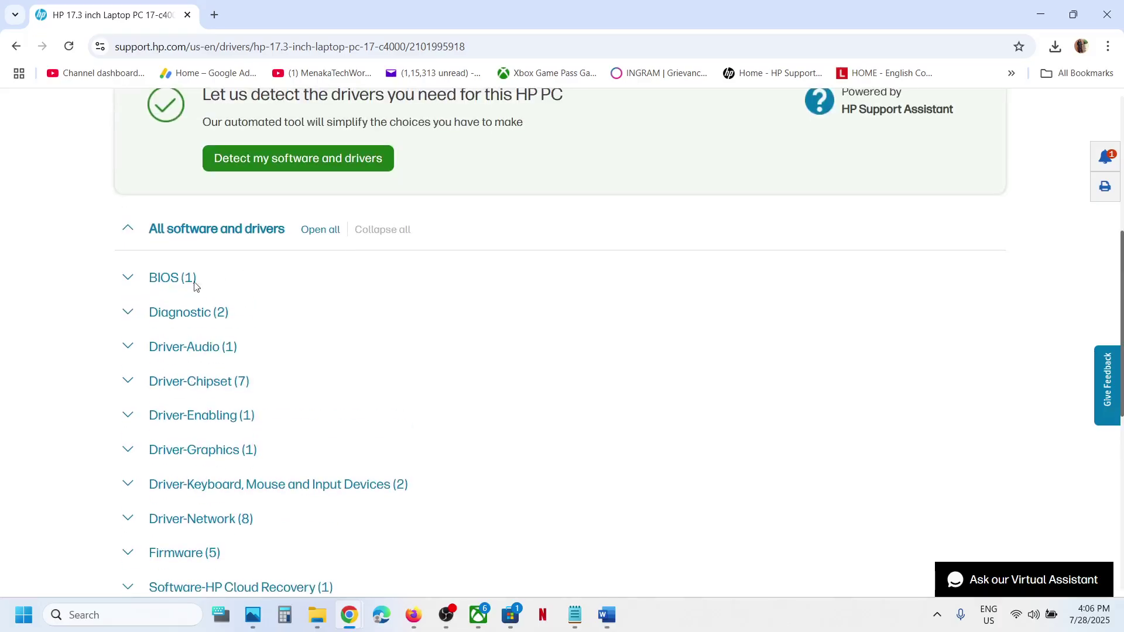
left_click(167, 279)
scroll(326, 346, "down", 1)
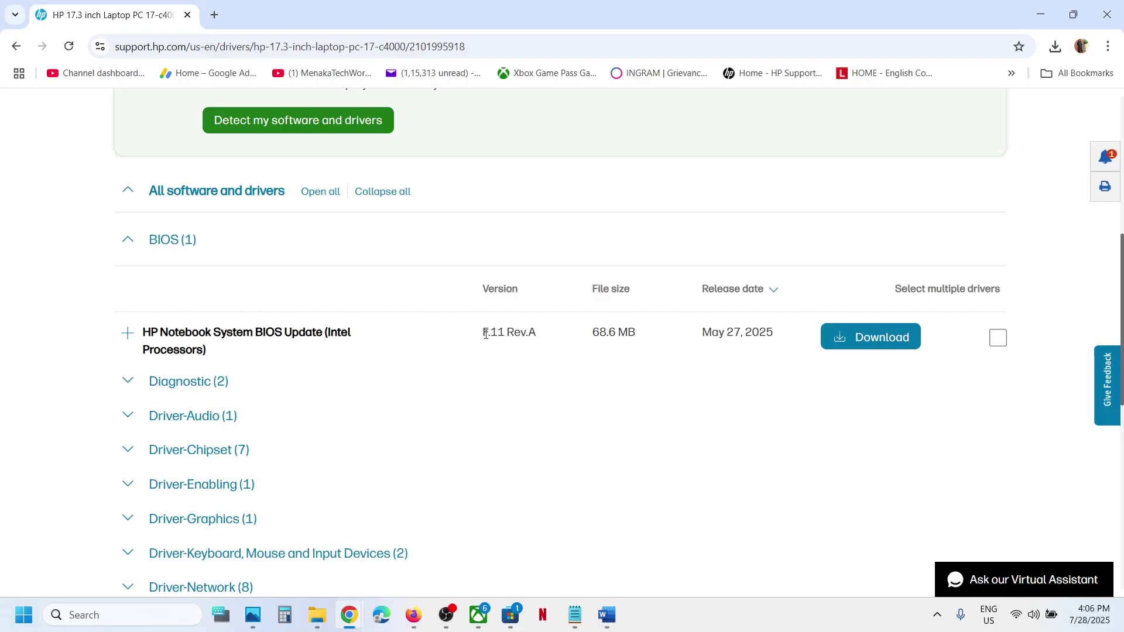
left_click_drag(485, 334, 506, 333)
left_click(487, 331)
left_click_drag(485, 334, 504, 334)
left_click(852, 344)
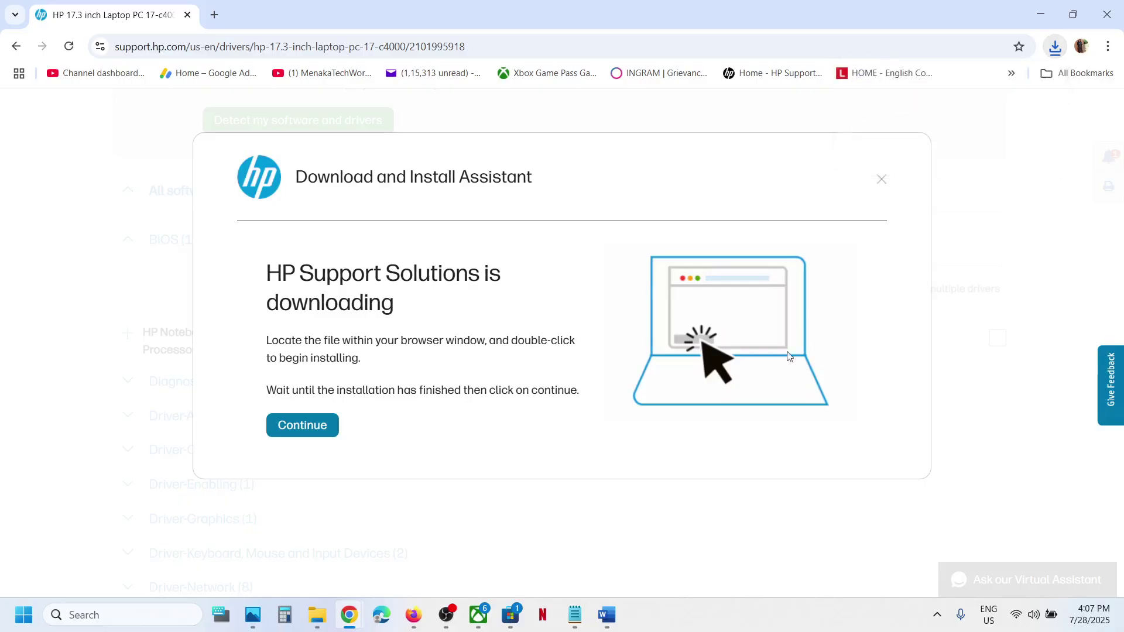
left_click(1047, 614)
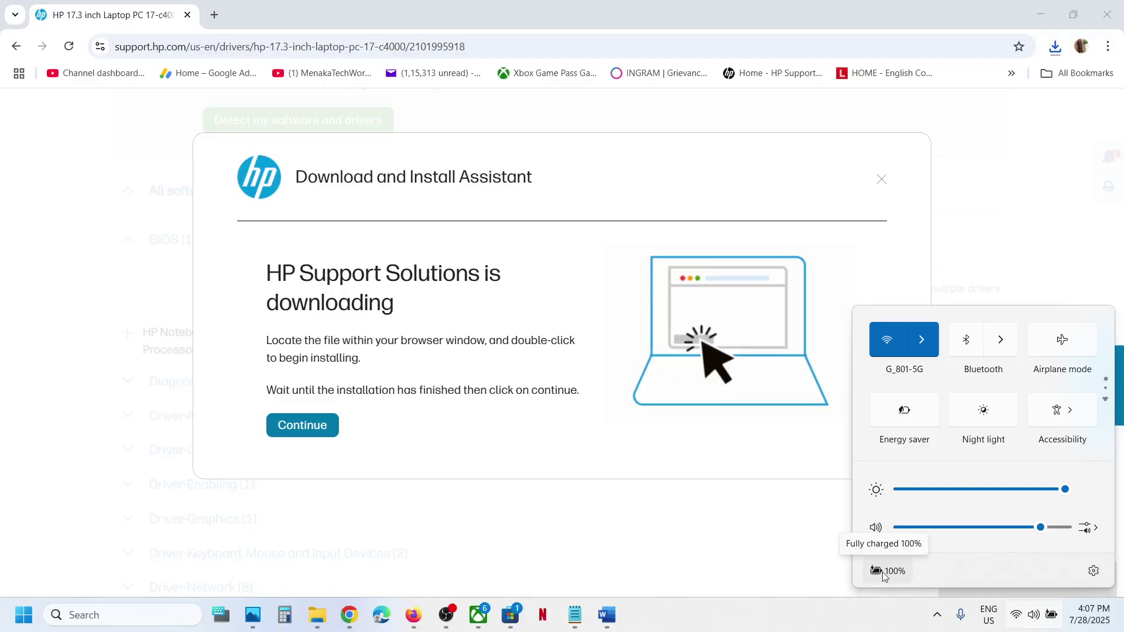
left_click(759, 626)
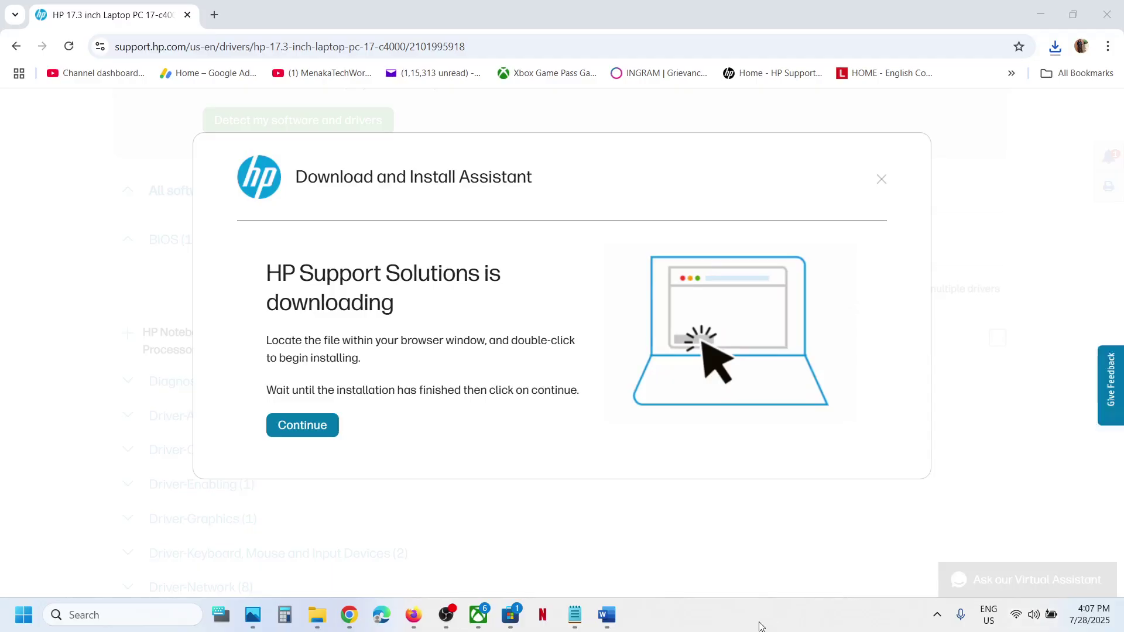
Step: In Word, scroll to the top and select the title 'Fix HP USB-C Dock G5 Not Recognizing External Monitors'
left_click(606, 614)
scroll(468, 364, "up", 10)
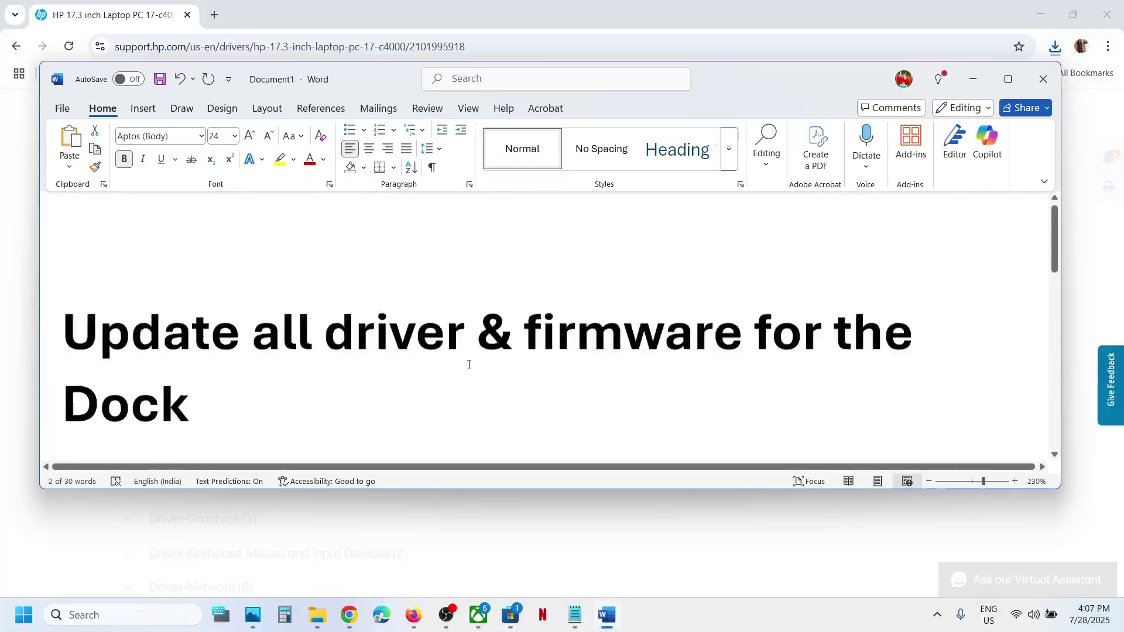
left_click_drag(557, 301, 61, 234)
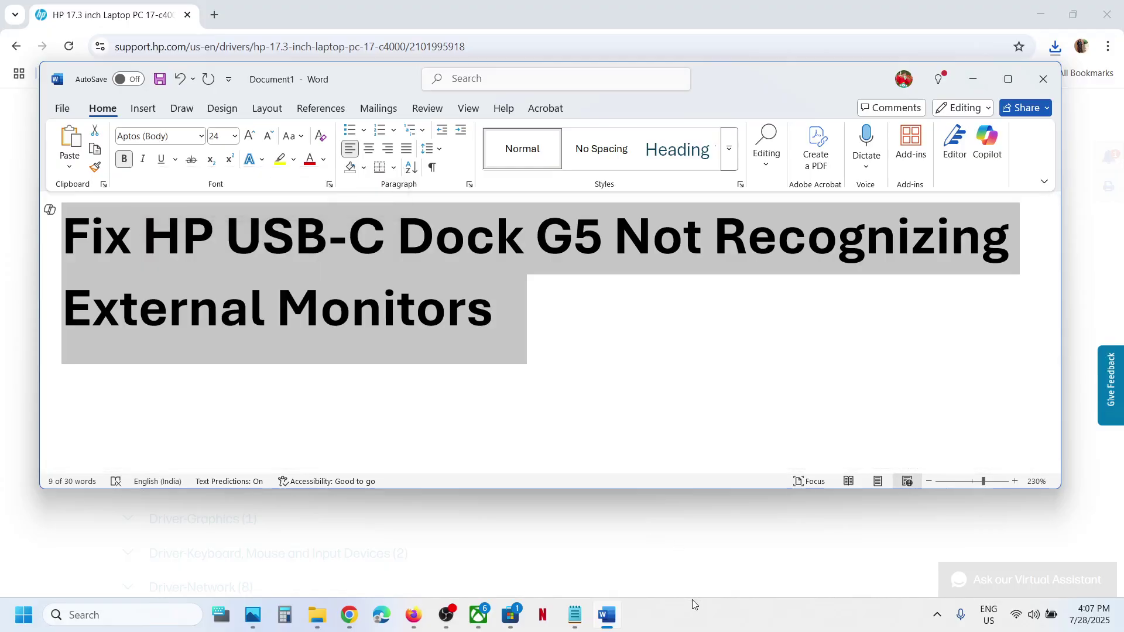
left_click(691, 619)
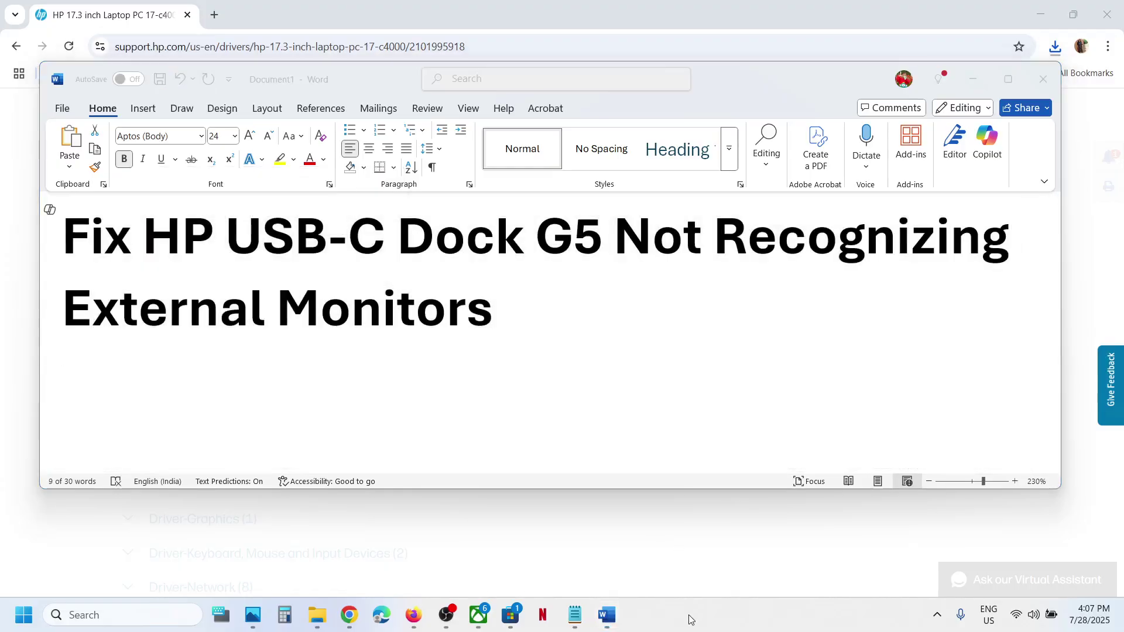